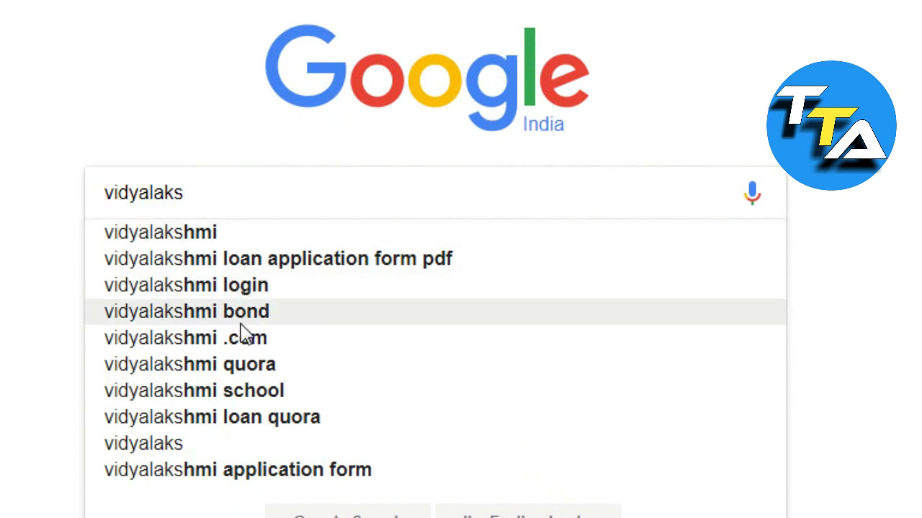
Step: Search Google for vidyalakshmi and find the official vidyalakshmi.co.in portal in the results
click(277, 348)
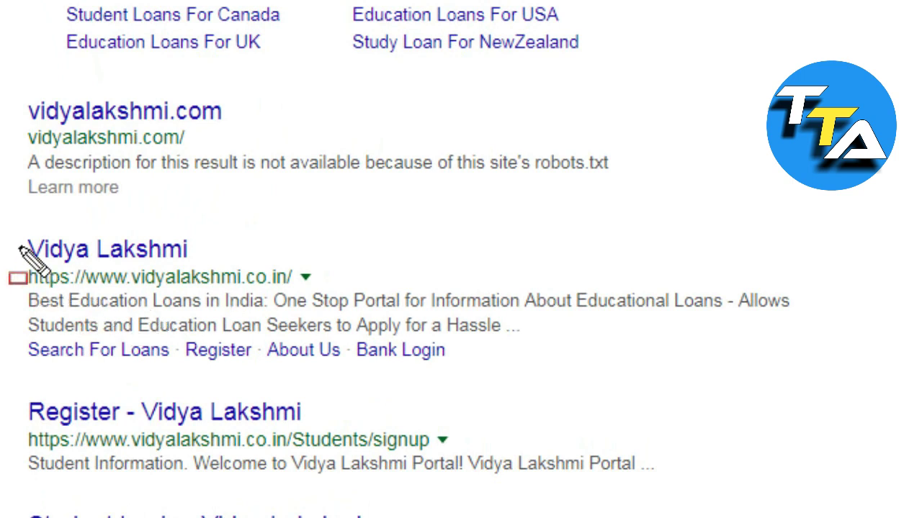
mouse_move(9, 231)
mouse_down()
mouse_move(761, 354)
mouse_move(846, 380)
mouse_up()
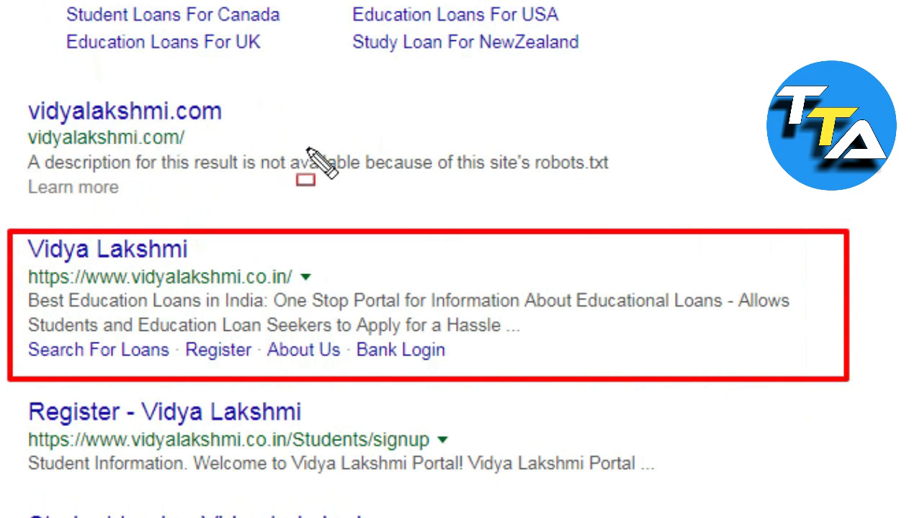
key(Escape)
Step: Open the vidyalakshmi.co.in Students page and review its Education Loans, Scholarship and 3 Easy Steps sections
click(141, 256)
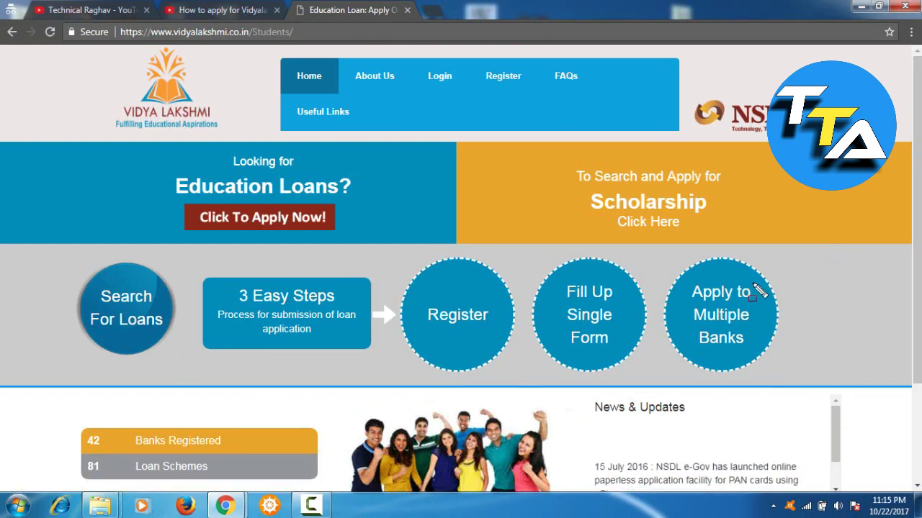
mouse_move(546, 153)
mouse_down()
mouse_move(775, 263)
mouse_move(755, 251)
mouse_up()
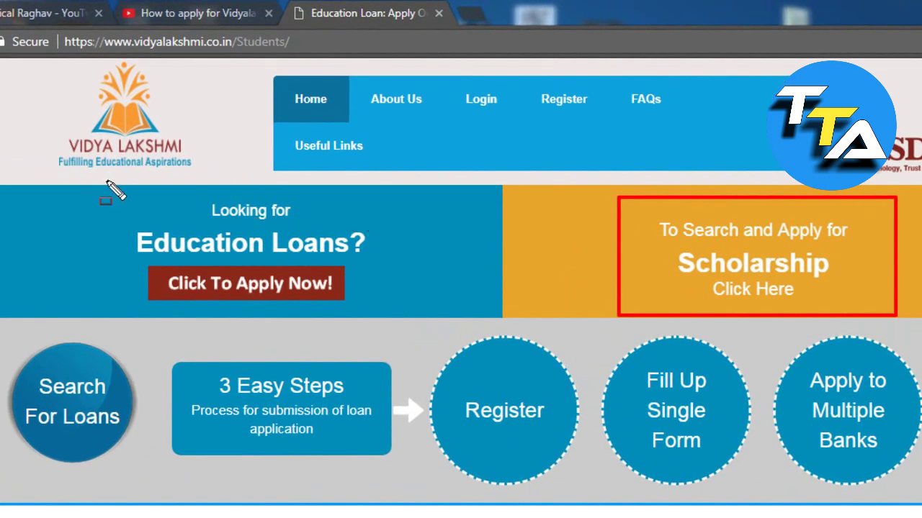
mouse_move(111, 193)
mouse_down()
mouse_move(329, 301)
mouse_move(386, 315)
mouse_up()
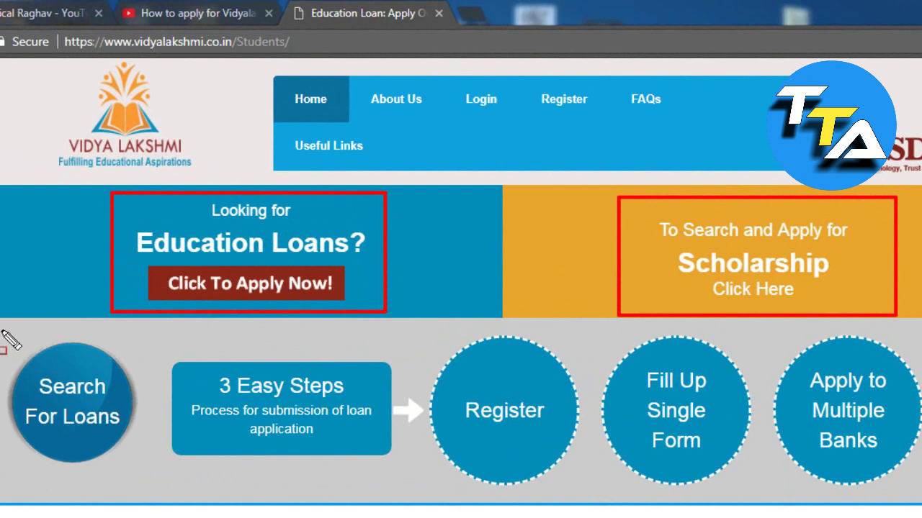
mouse_move(1, 332)
mouse_down()
mouse_move(921, 506)
mouse_move(921, 493)
mouse_up()
key(Escape)
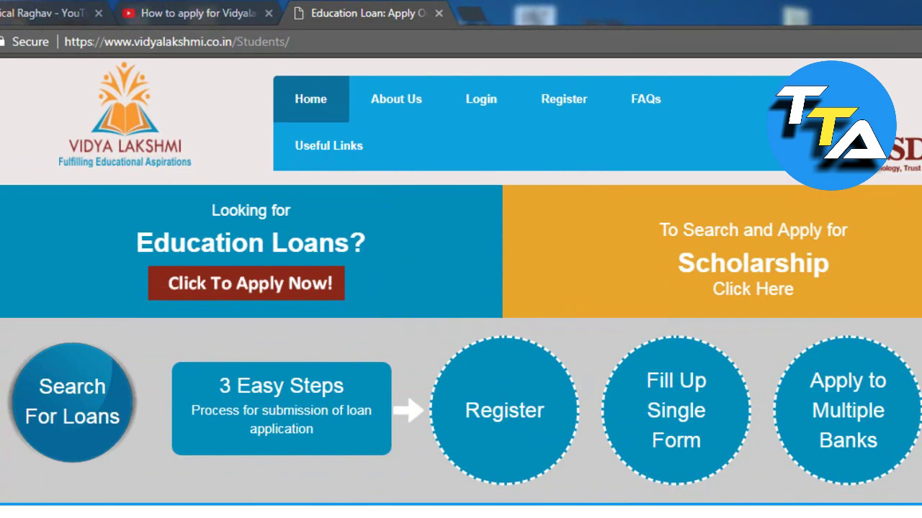
Step: Open the signup page via 'Click To Apply Now!' and zoom out to see the whole form
click(298, 286)
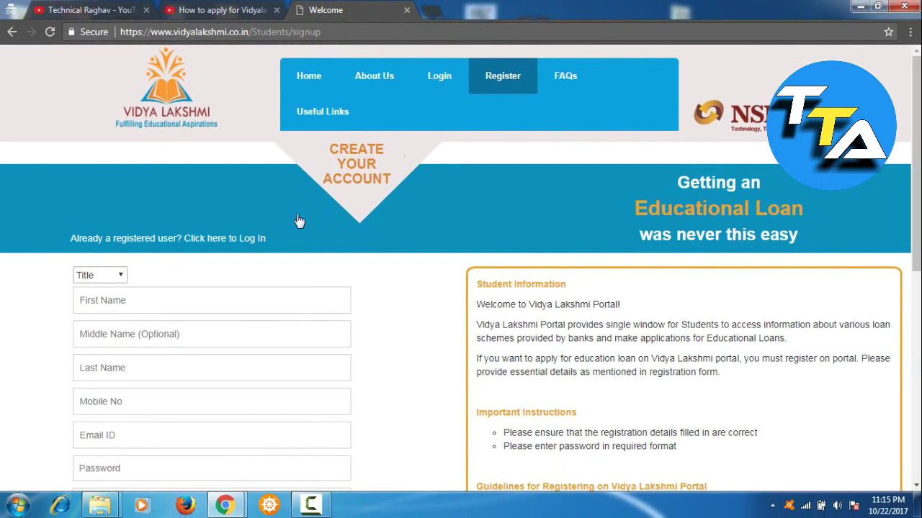
drag(919, 148, 920, 235)
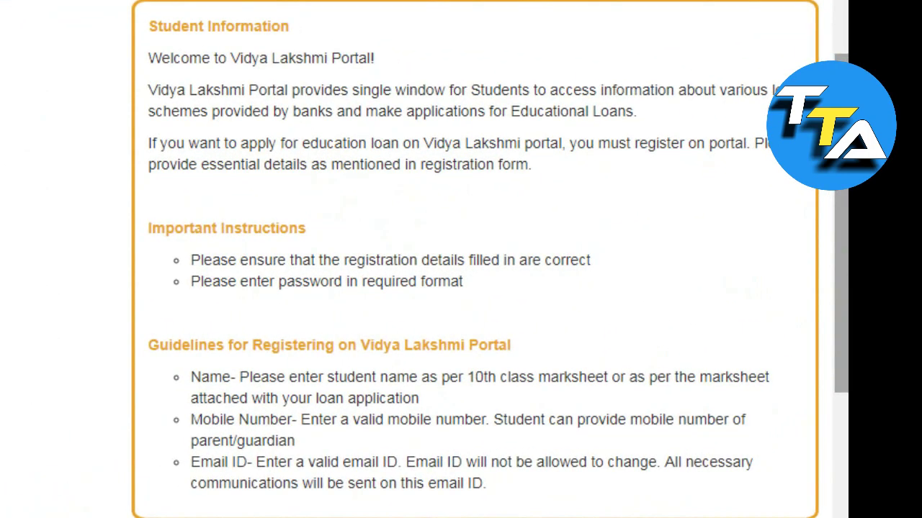
key(ctrl+minus)
scroll(508, 309, up, 1)
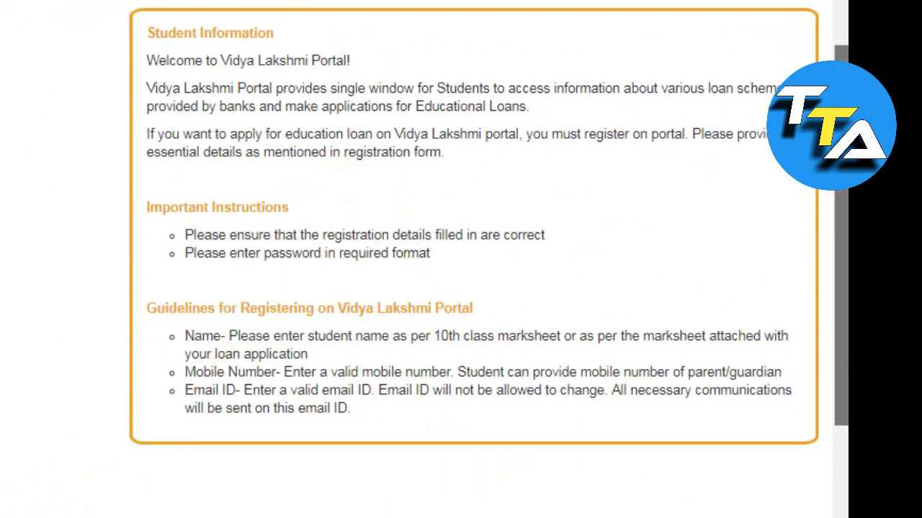
scroll(509, 309, up, 1)
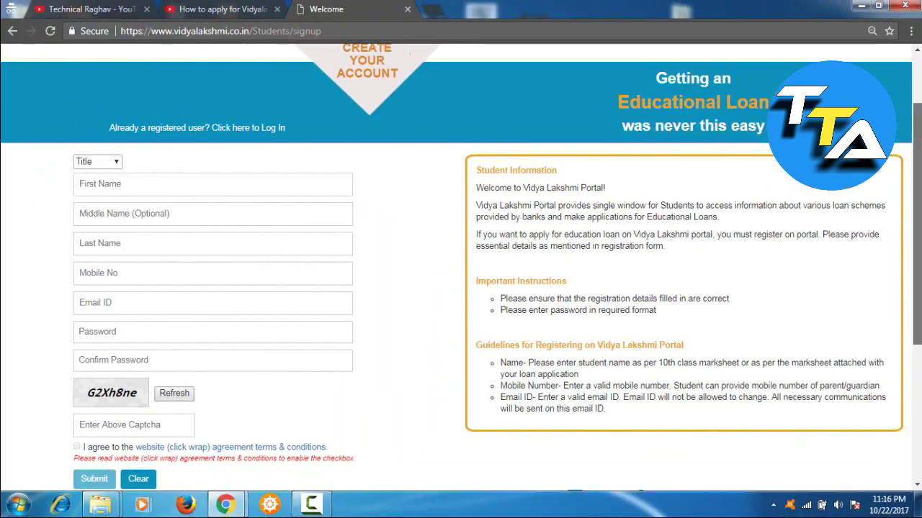
Step: Choose Mr. as the title and enter the student's first and last name
click(108, 167)
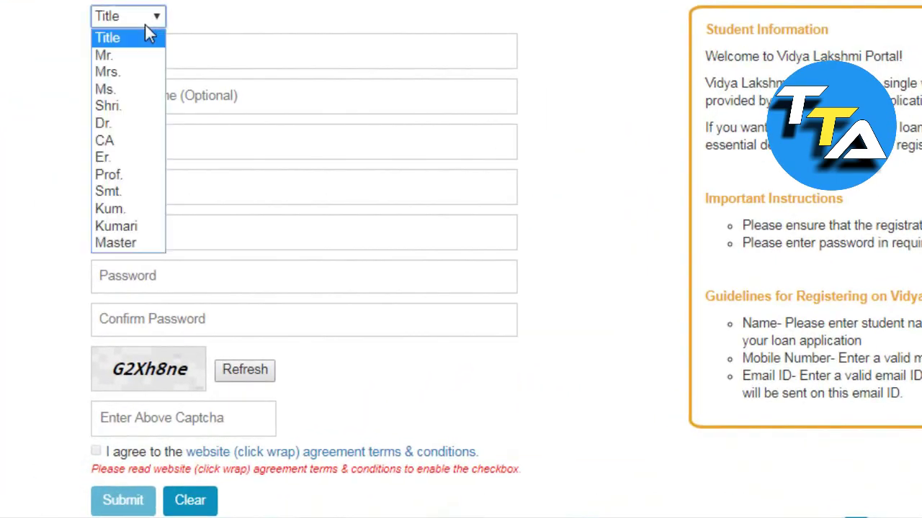
click(141, 57)
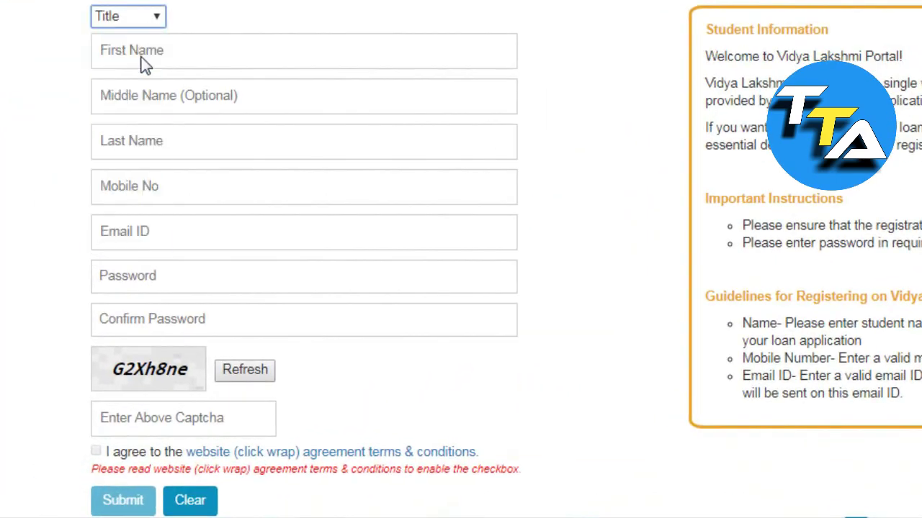
click(205, 52)
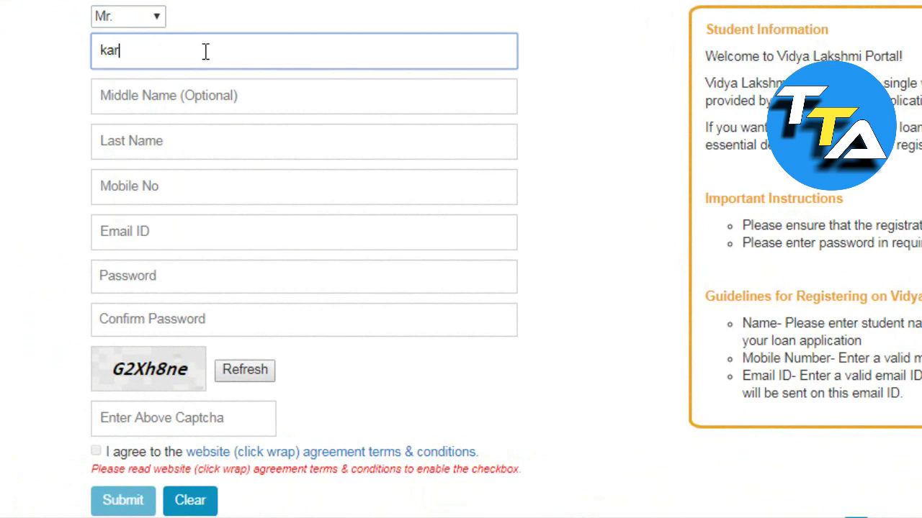
click(263, 97)
click(258, 138)
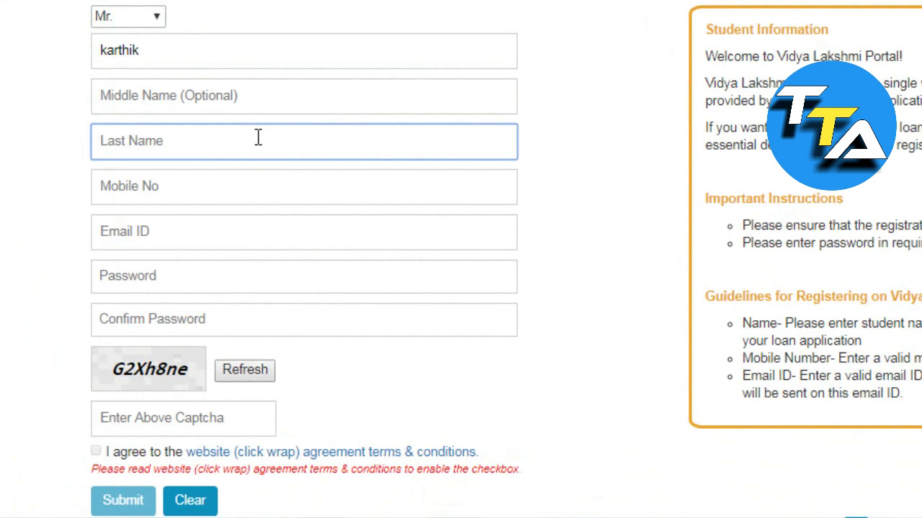
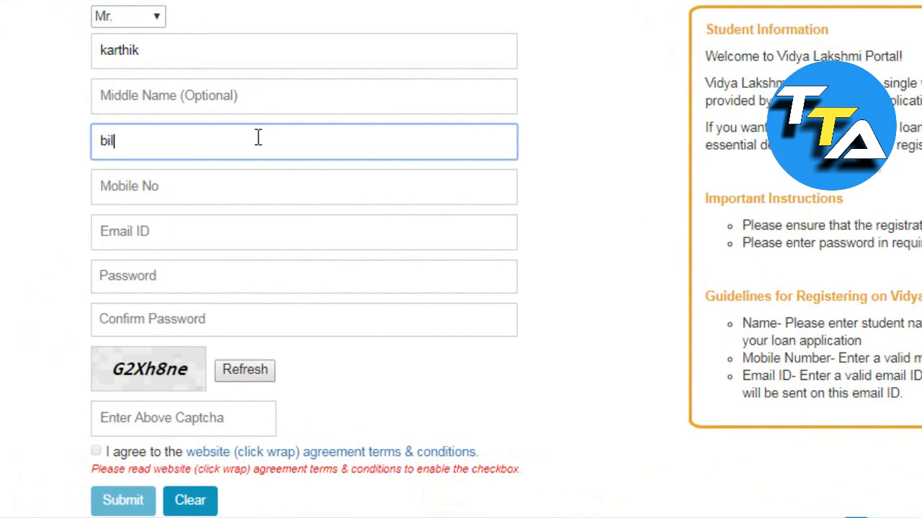
Step: Fill in the student's mobile number and e-mail address
click(243, 192)
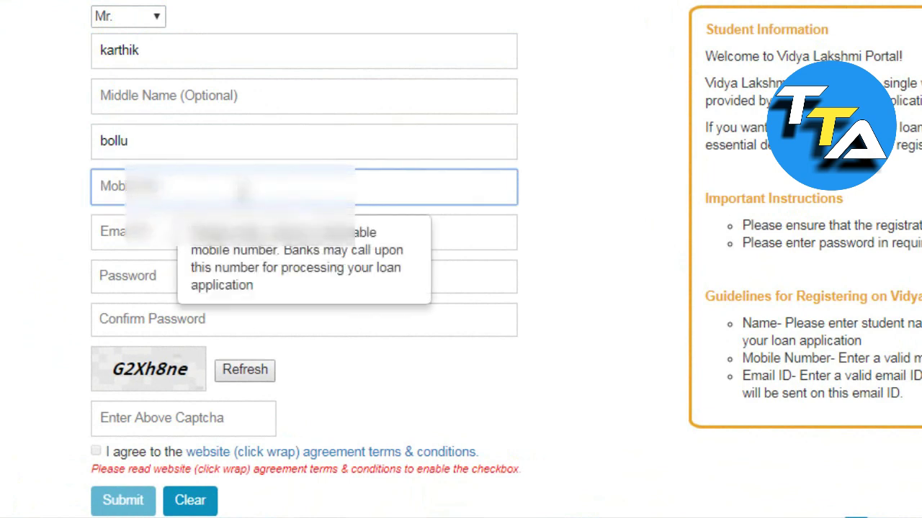
text(89)
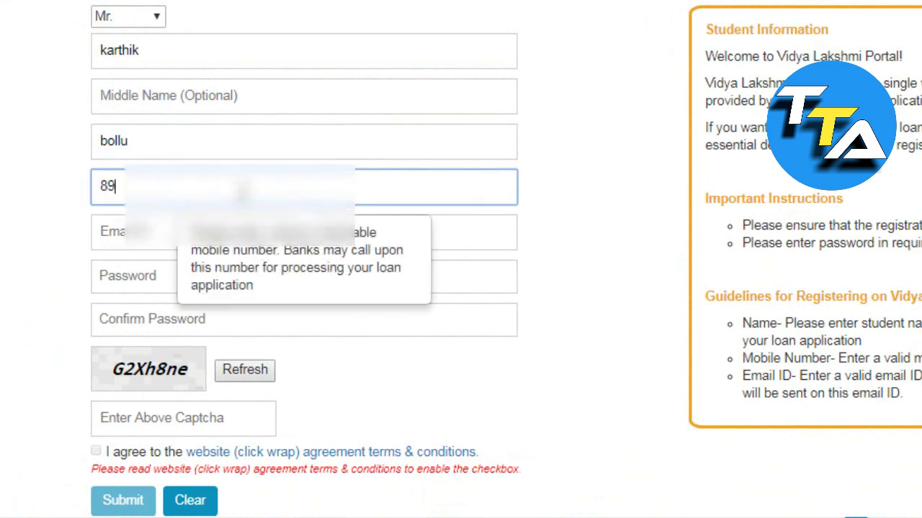
text(19)
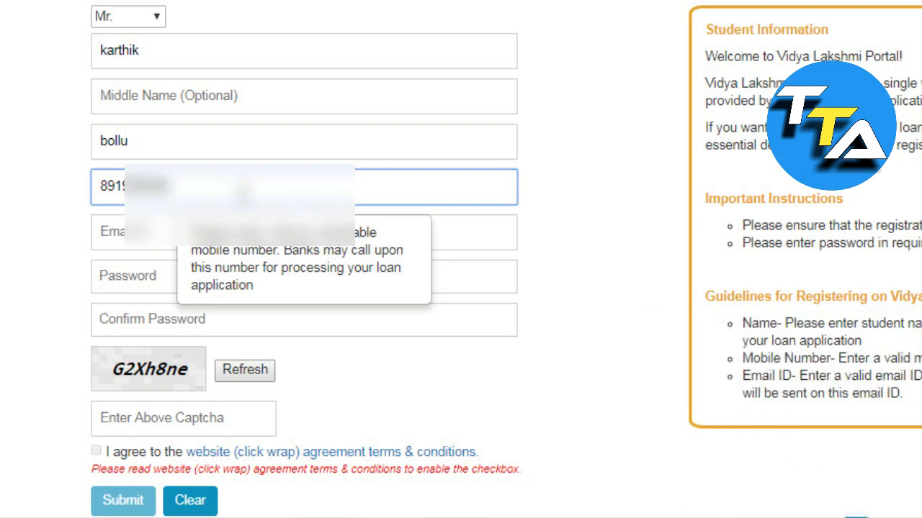
text(9)
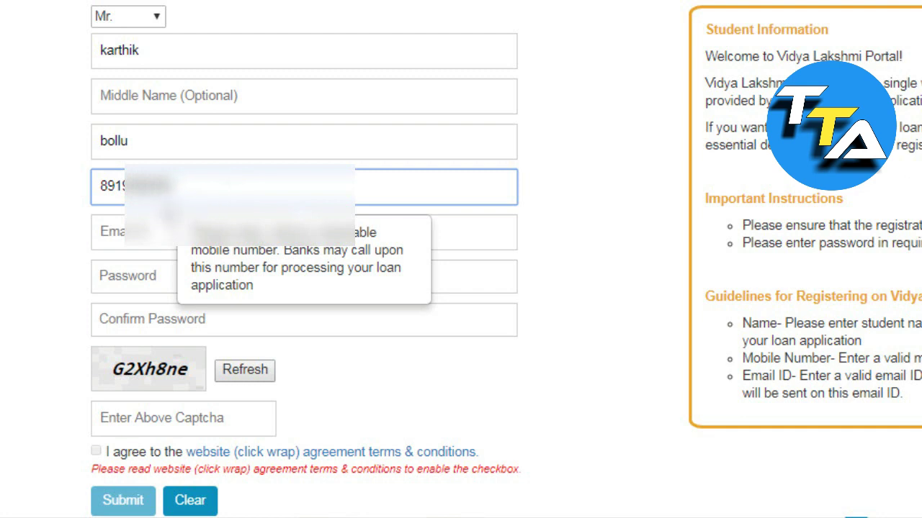
click(157, 231)
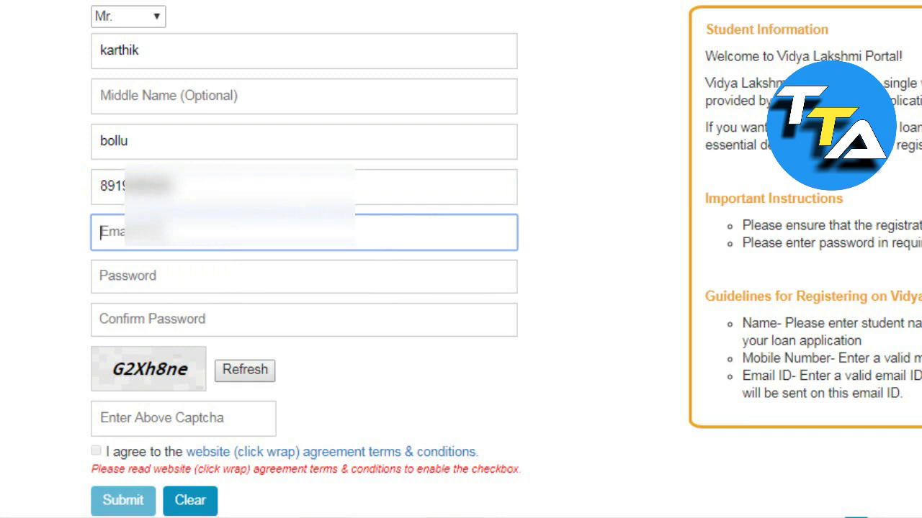
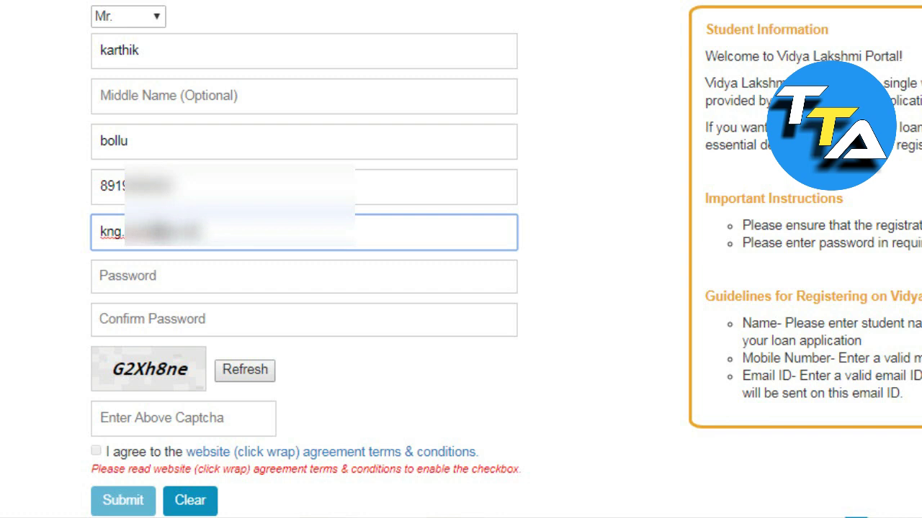
Step: Enter the account password in both password fields and type the displayed captcha code
click(193, 275)
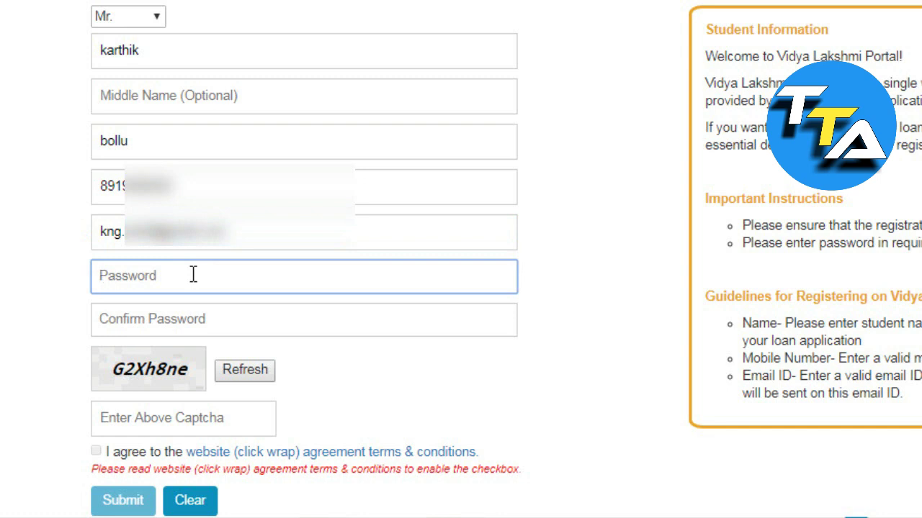
text(••)
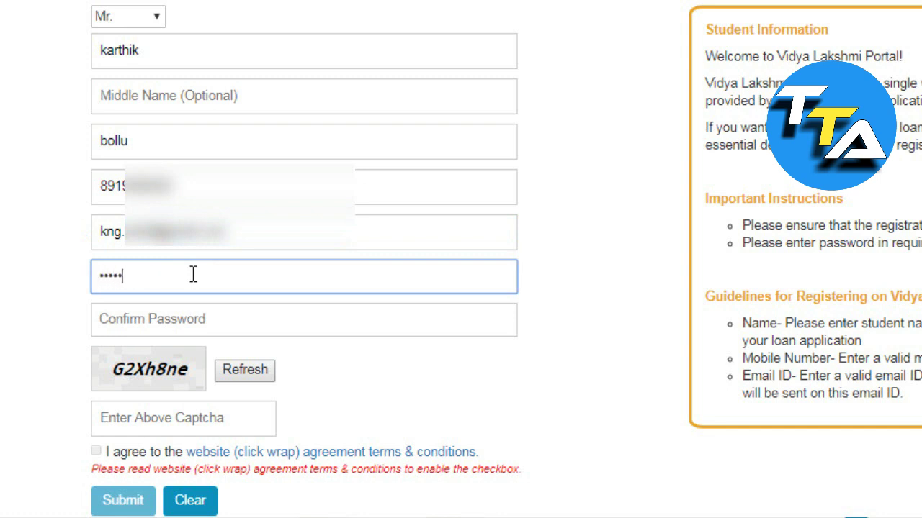
click(205, 308)
text(•)
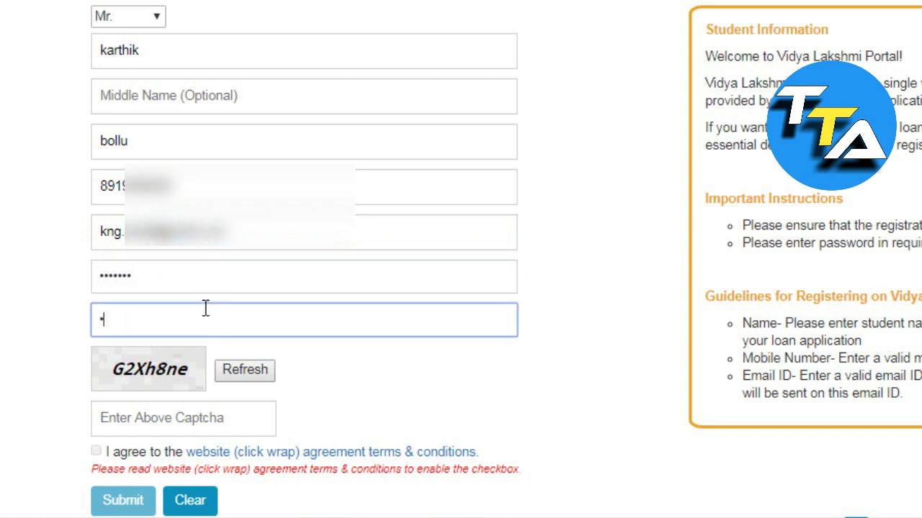
key(BackSpace)
text(••)
click(188, 280)
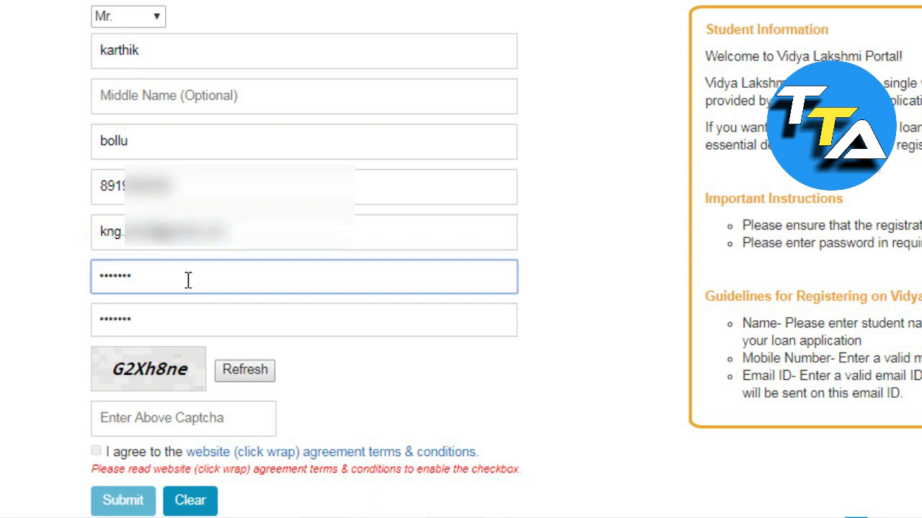
click(200, 321)
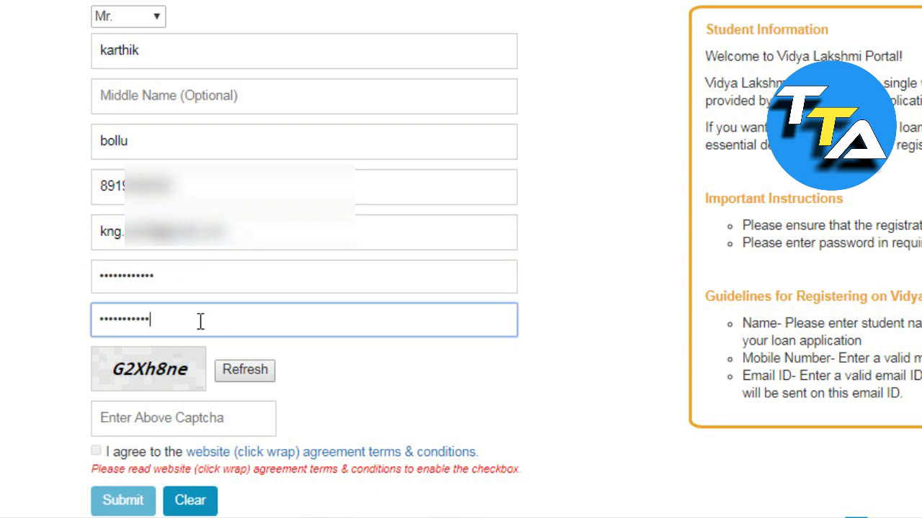
click(173, 418)
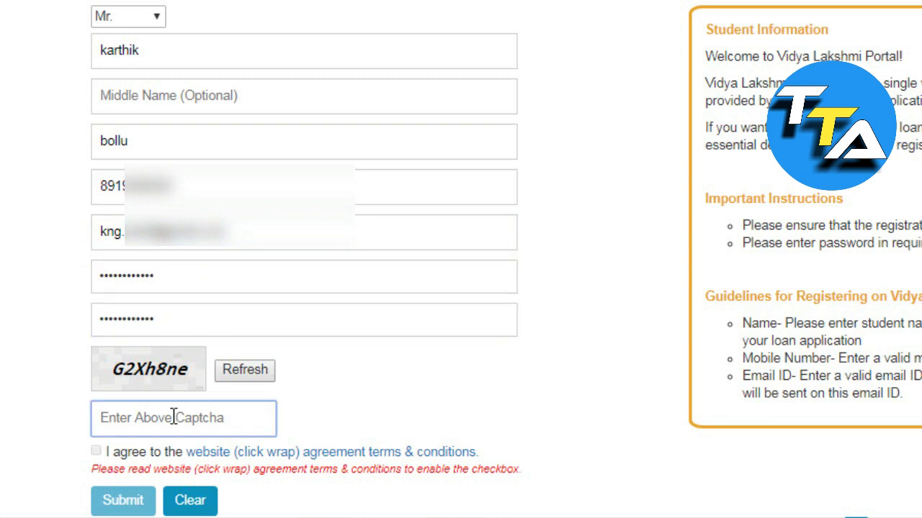
text(G)
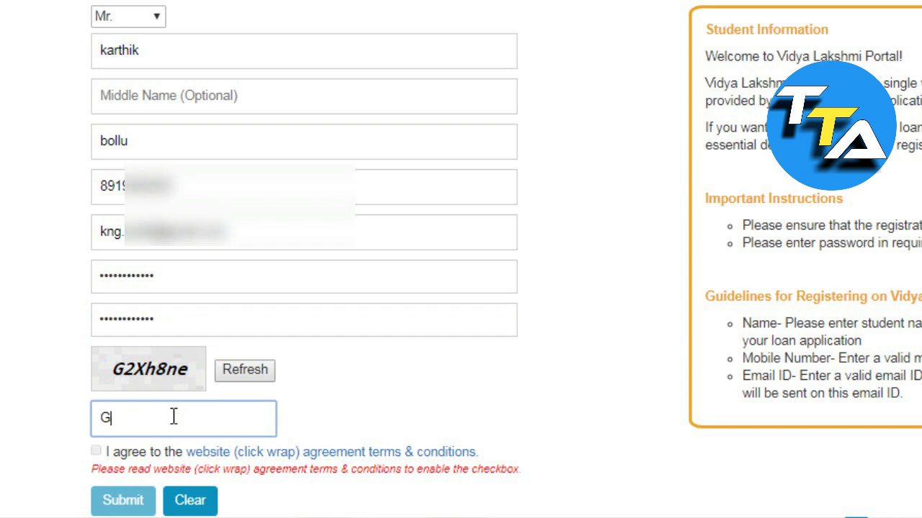
text(2Xh8ne)
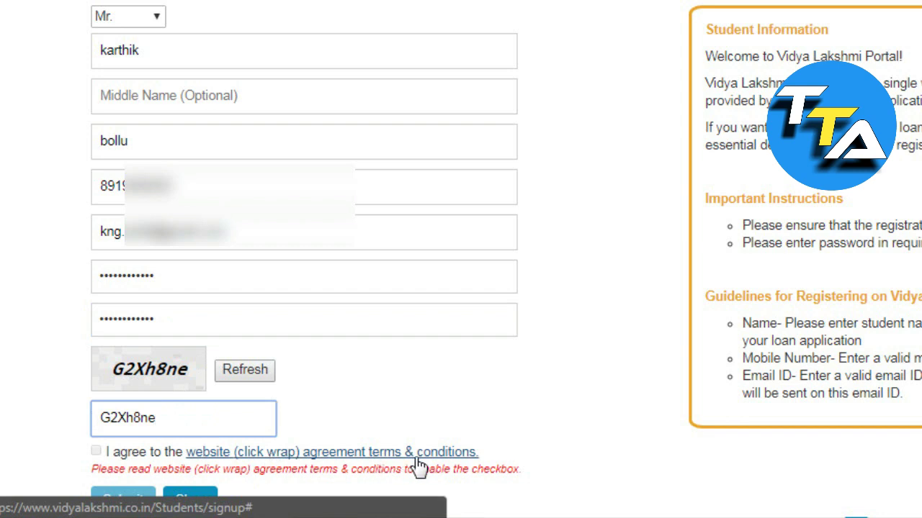
Step: Read through and close the website terms and conditions, then tick the I agree checkbox
right_click(370, 461)
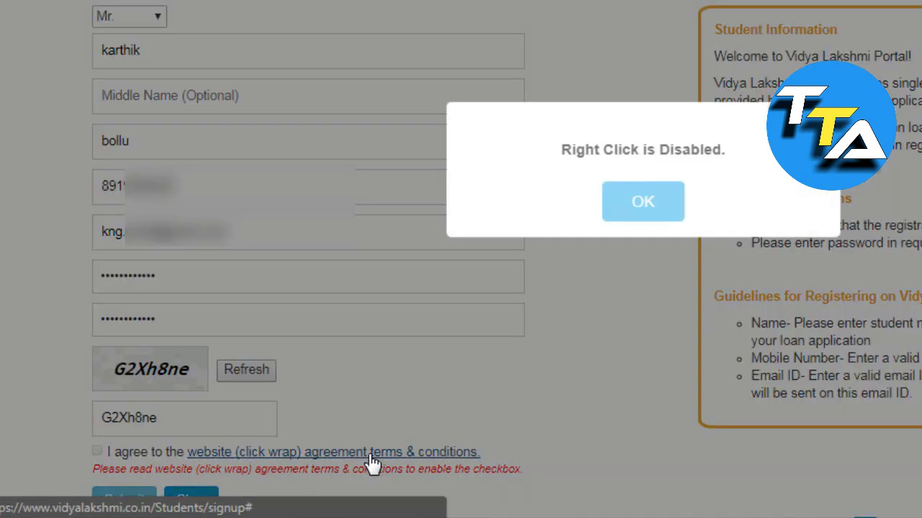
click(655, 209)
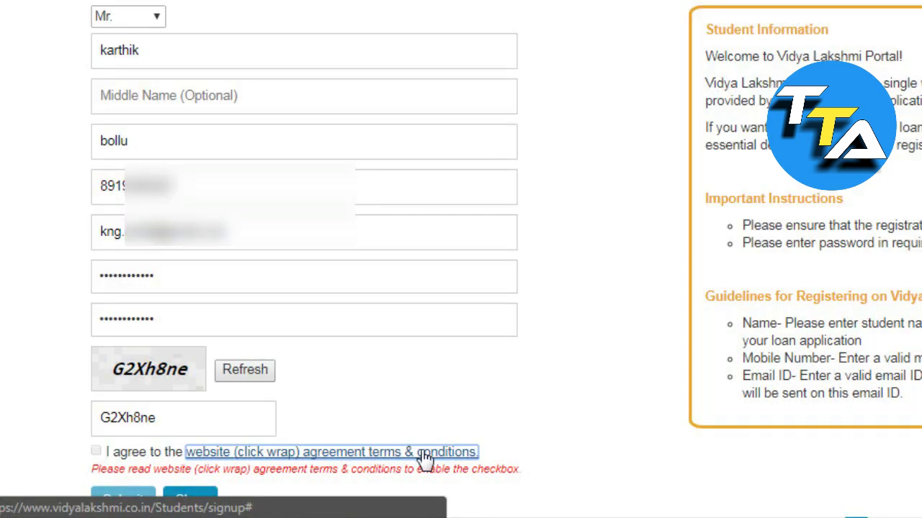
click(425, 458)
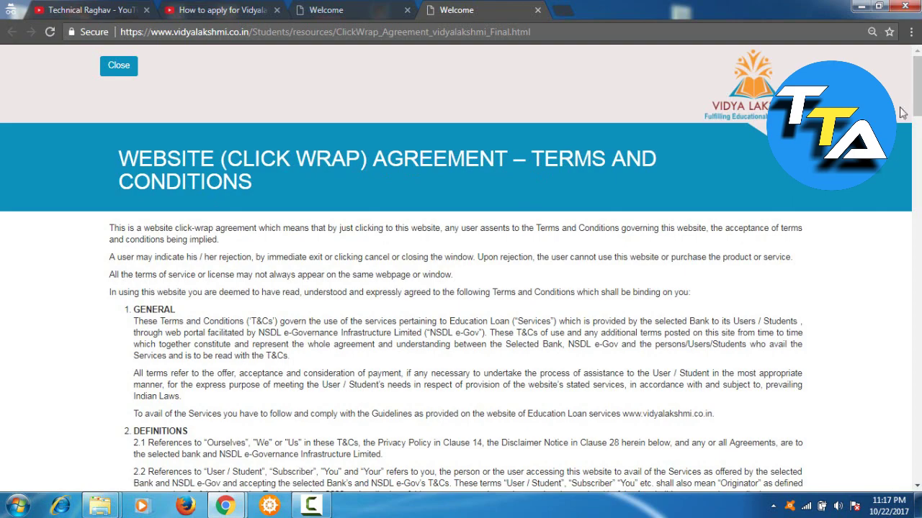
scroll(916, 86, down, 1)
scroll(461, 267, down, 2)
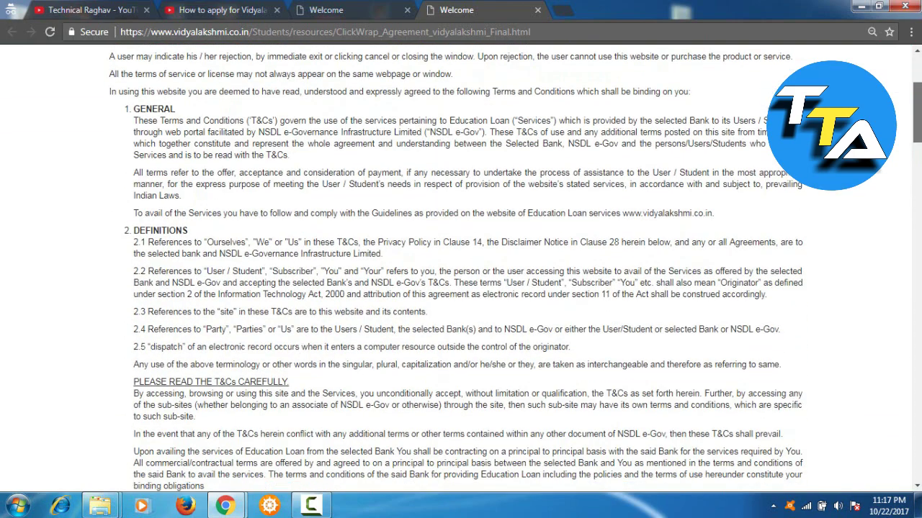
scroll(460, 268, down, 8)
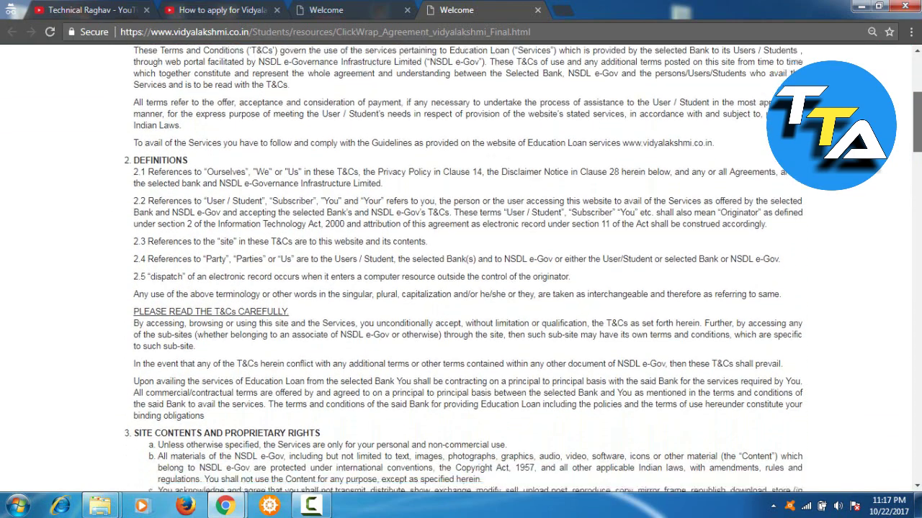
scroll(460, 268, down, 20)
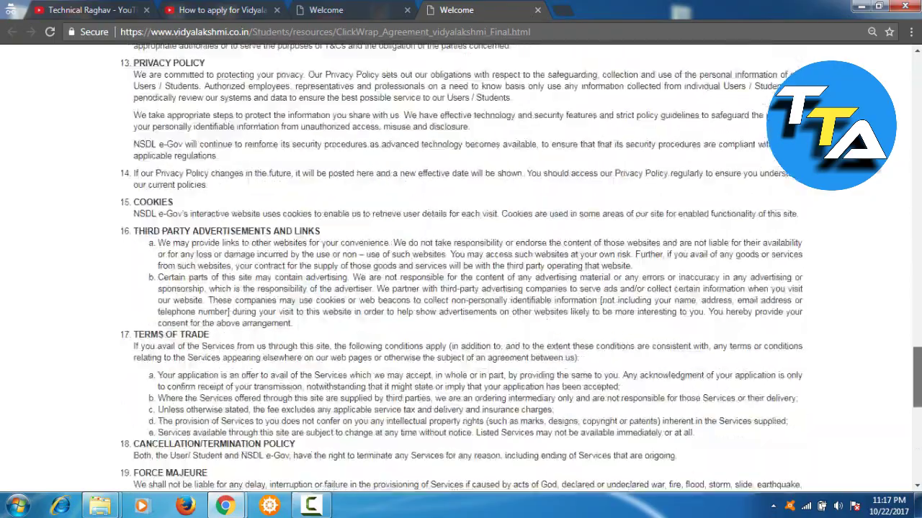
scroll(461, 268, down, 3)
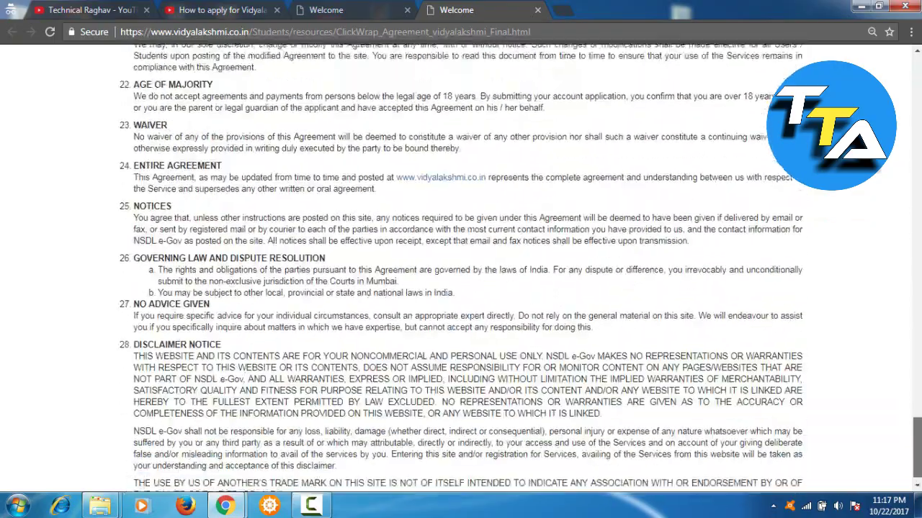
scroll(461, 268, up, 20)
scroll(461, 267, up, 5)
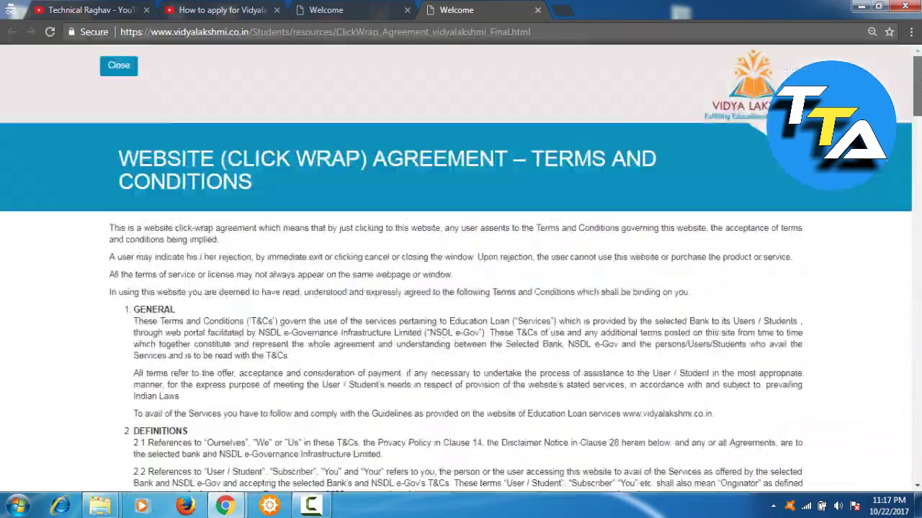
click(126, 73)
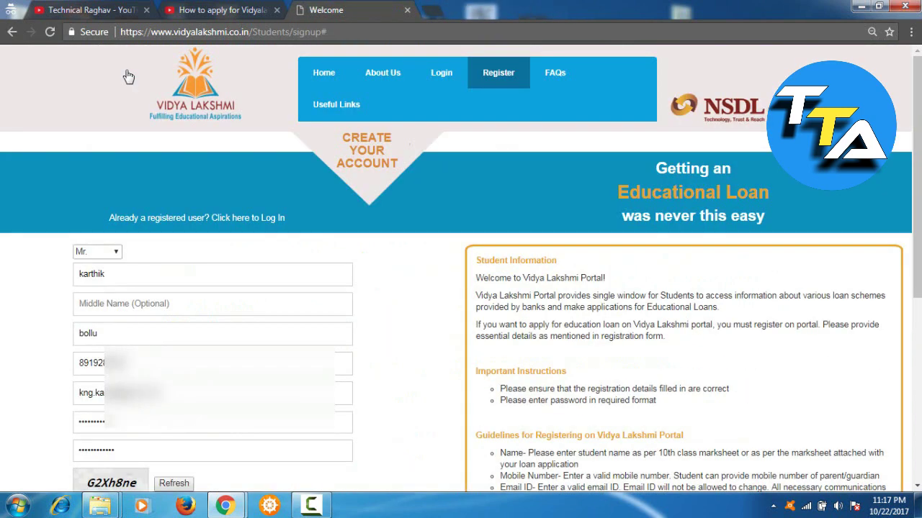
scroll(893, 248, down, 3)
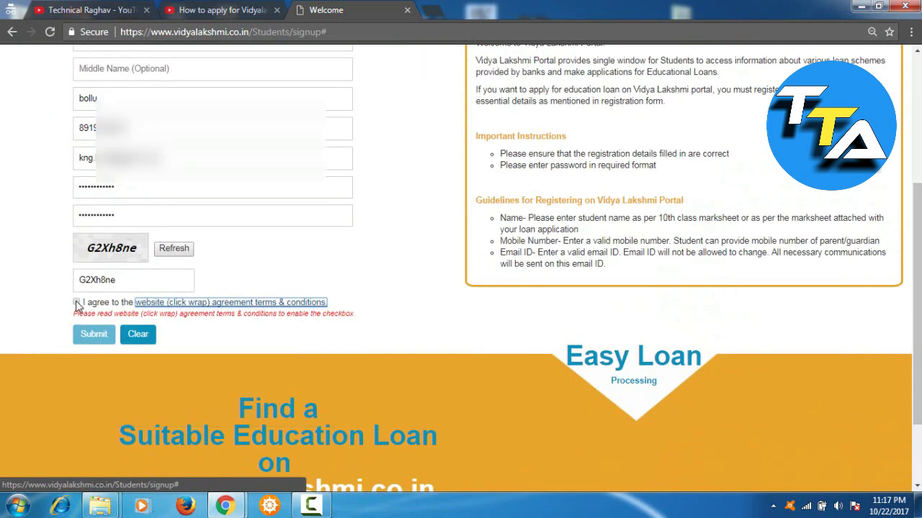
click(76, 302)
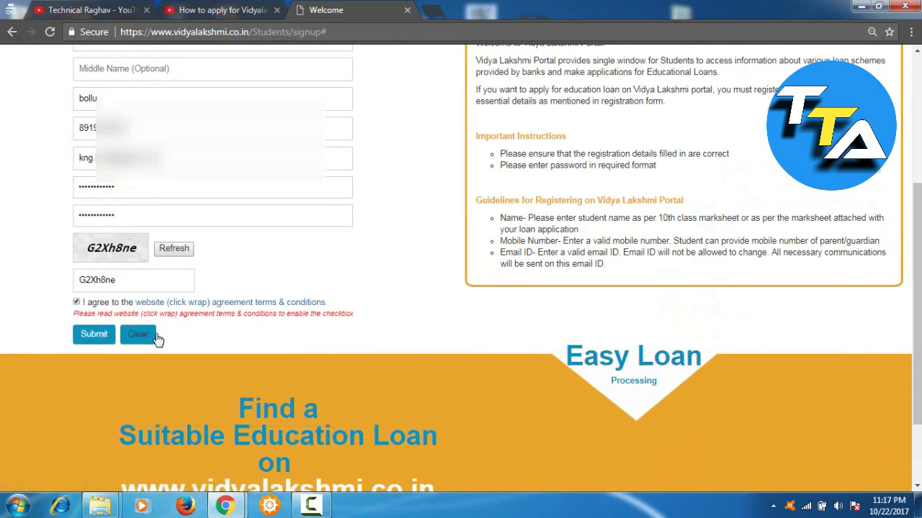
Step: Submit the registration and check Gmail for the Registration on Vidya Lakshmi email
click(101, 344)
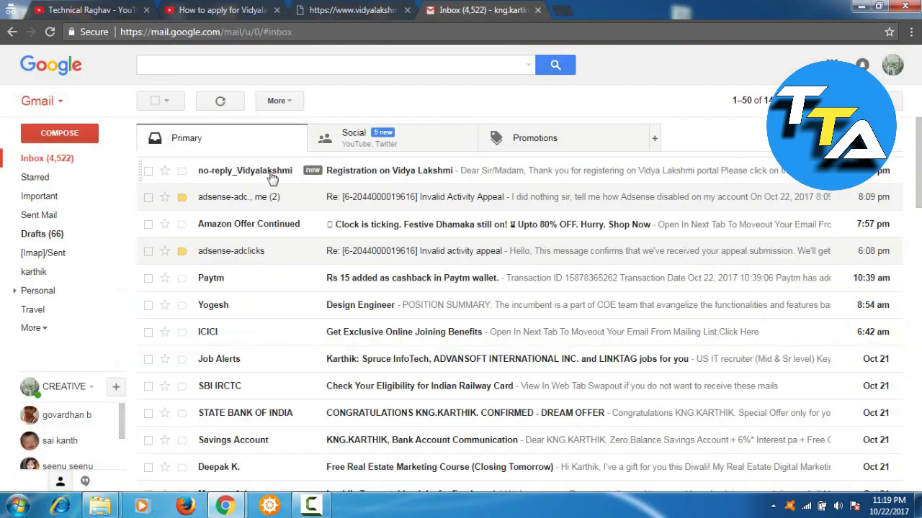
Step: Open the Registration on Vidya Lakshmi email and follow its account activation link
click(408, 179)
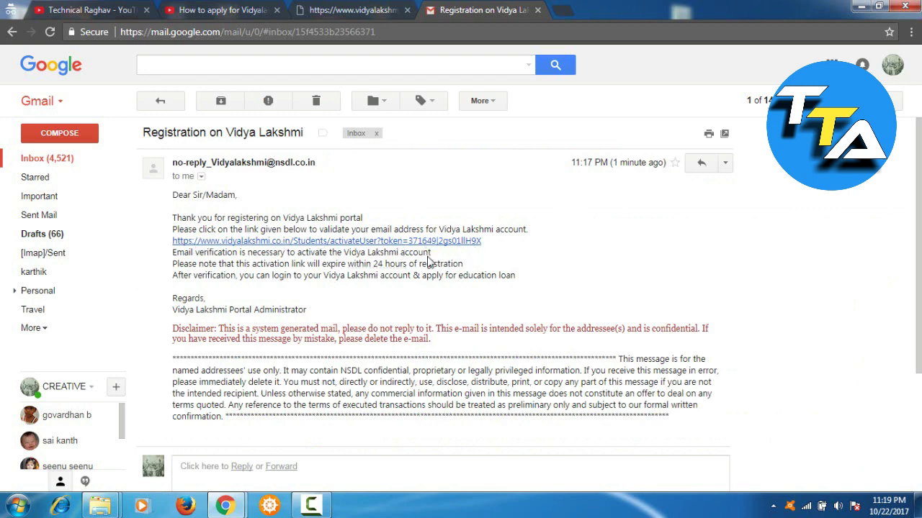
click(312, 241)
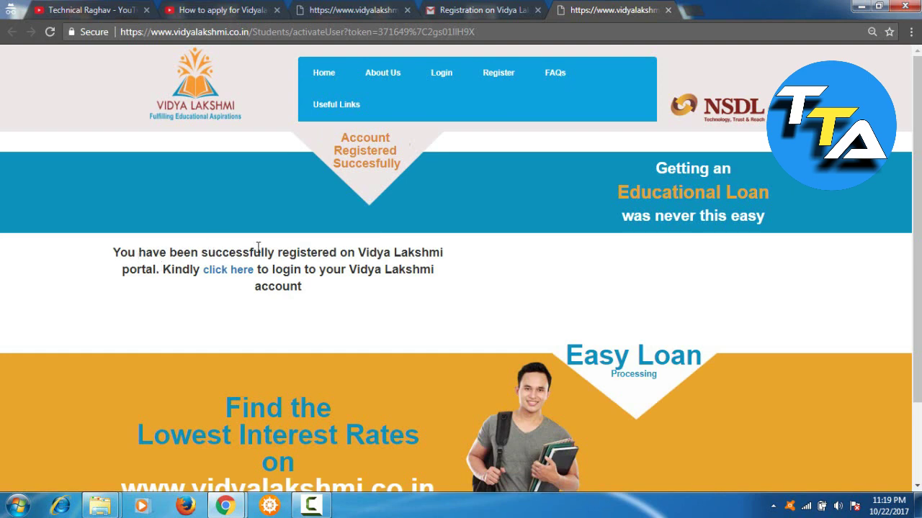
Step: Log in with the registered e-mail ID and password, re-entering the new captcha after a mismatch
click(216, 274)
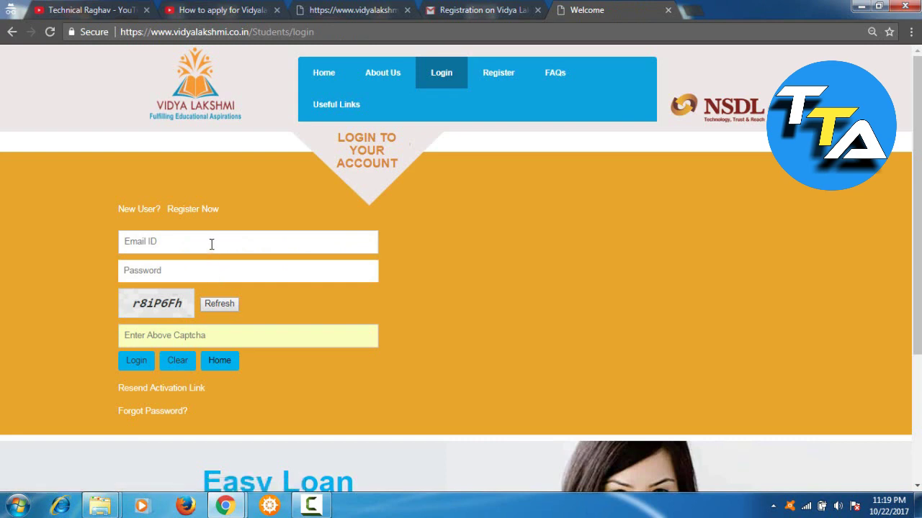
click(211, 244)
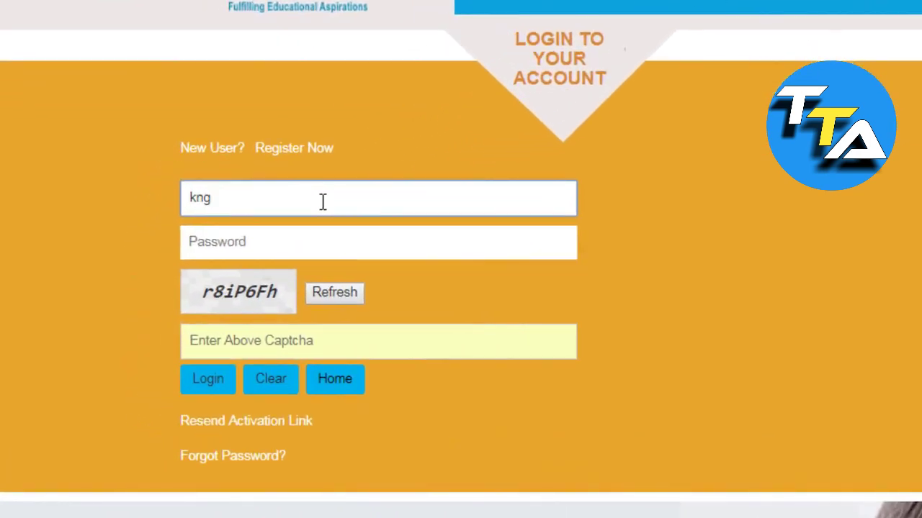
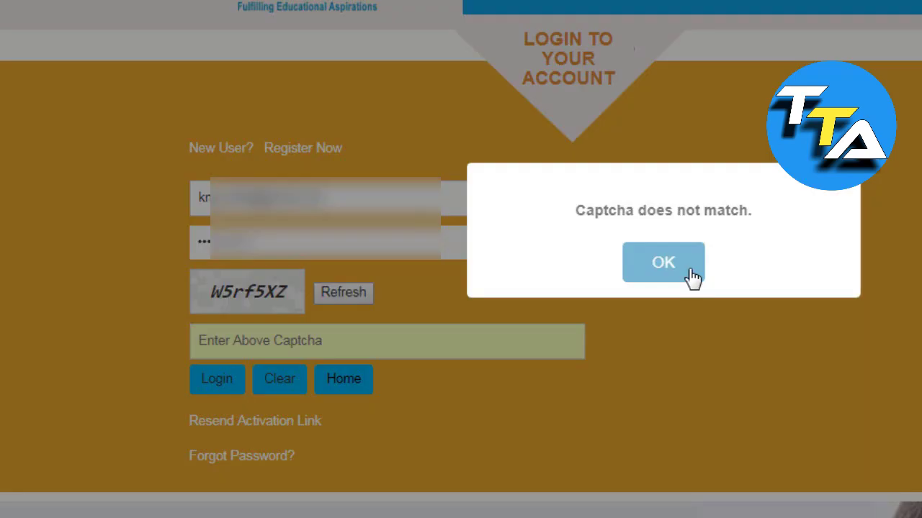
click(663, 262)
click(395, 343)
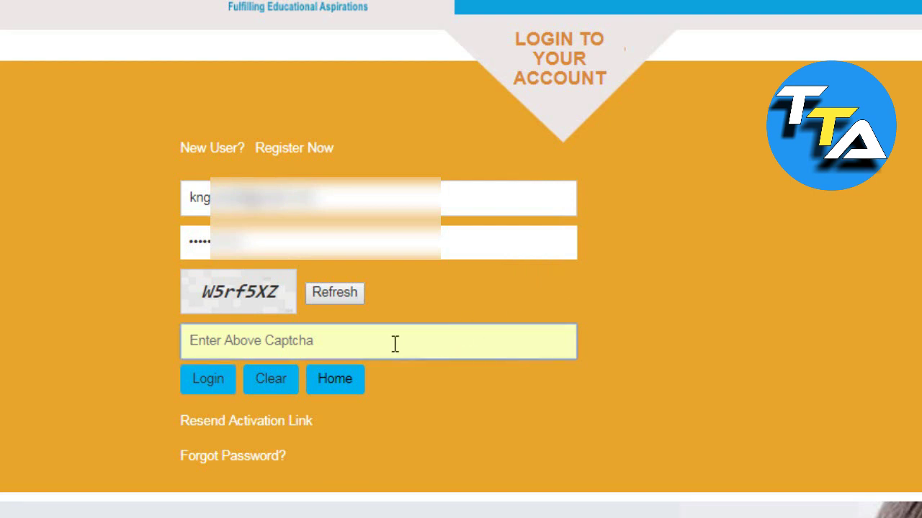
text(W)
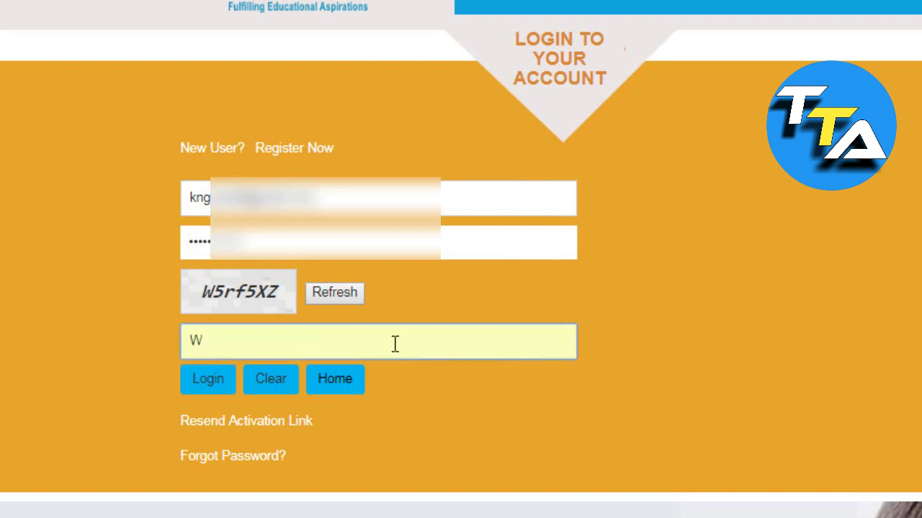
text(5rf5XZ)
click(210, 387)
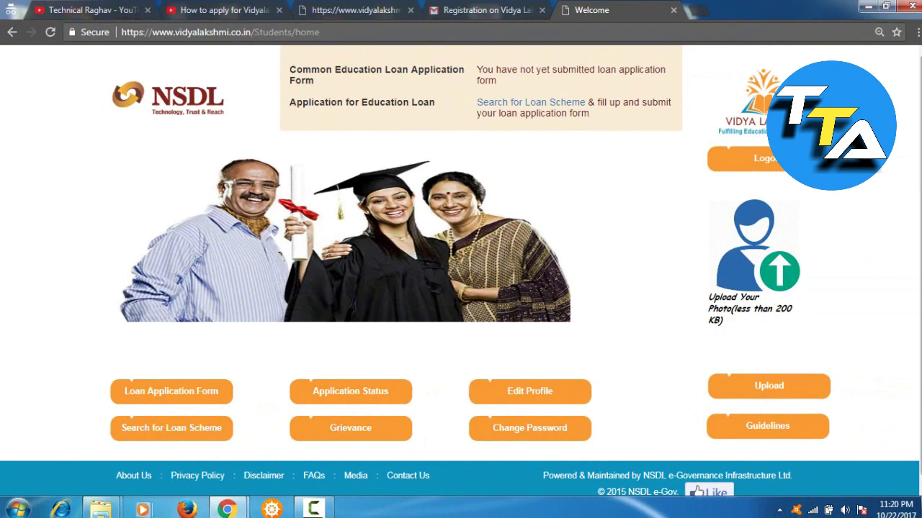
Step: In the loan scheme search, set location of study to India and course to Post - Graduation
scroll(460, 278, down, 1)
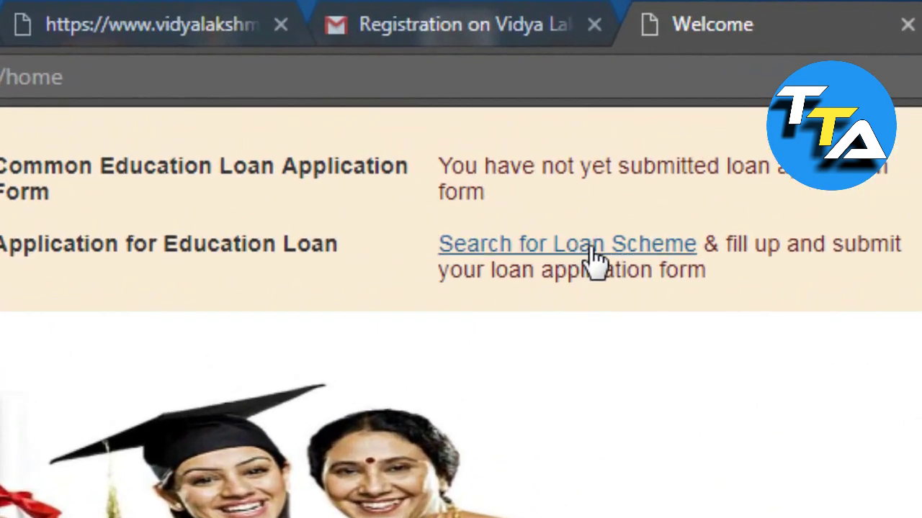
click(594, 248)
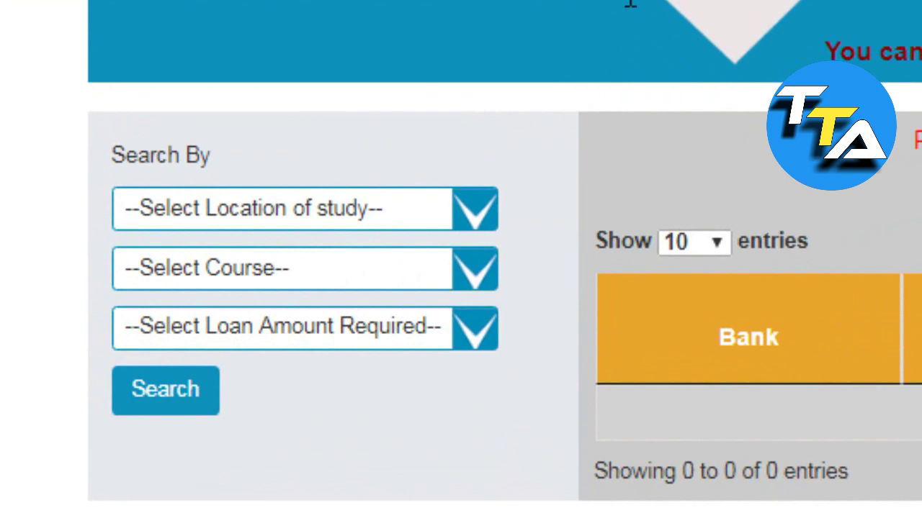
click(387, 213)
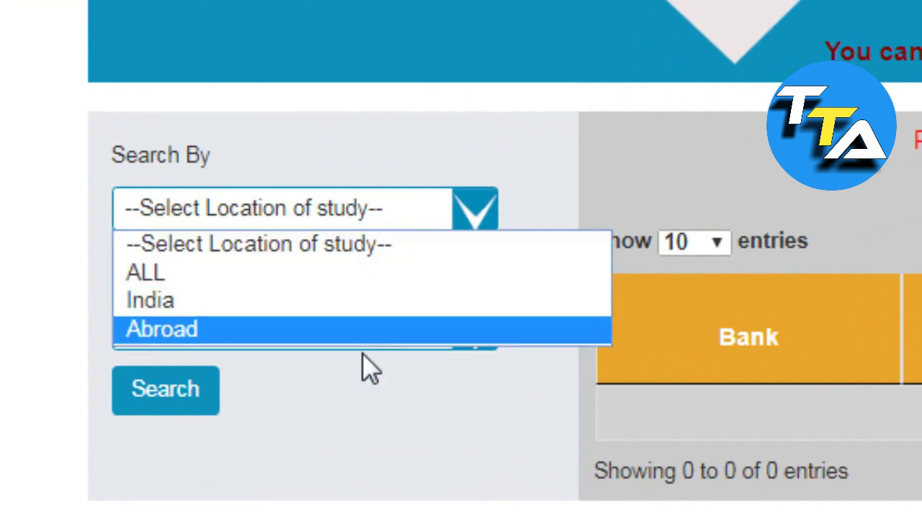
click(406, 322)
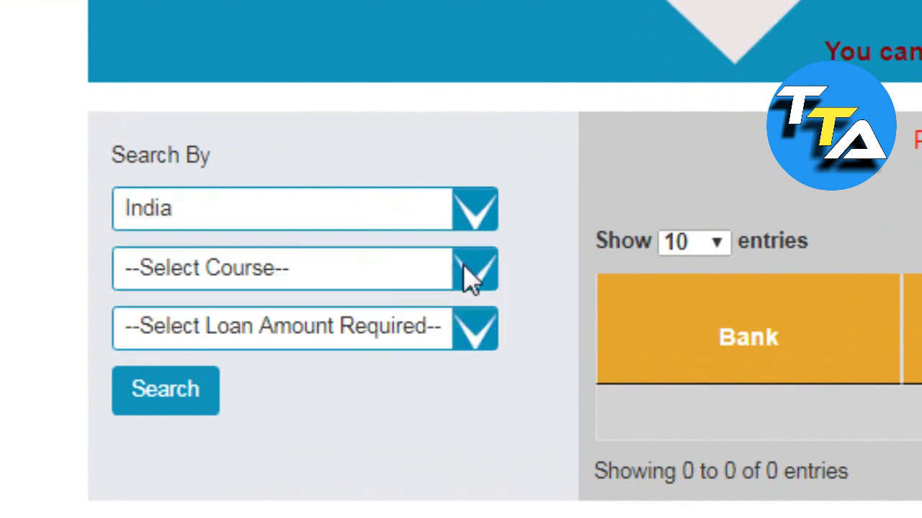
click(468, 278)
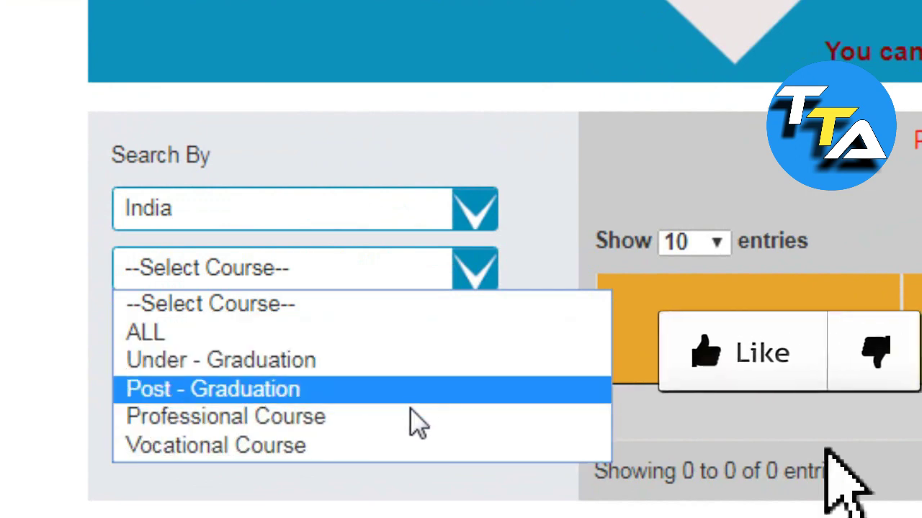
click(422, 391)
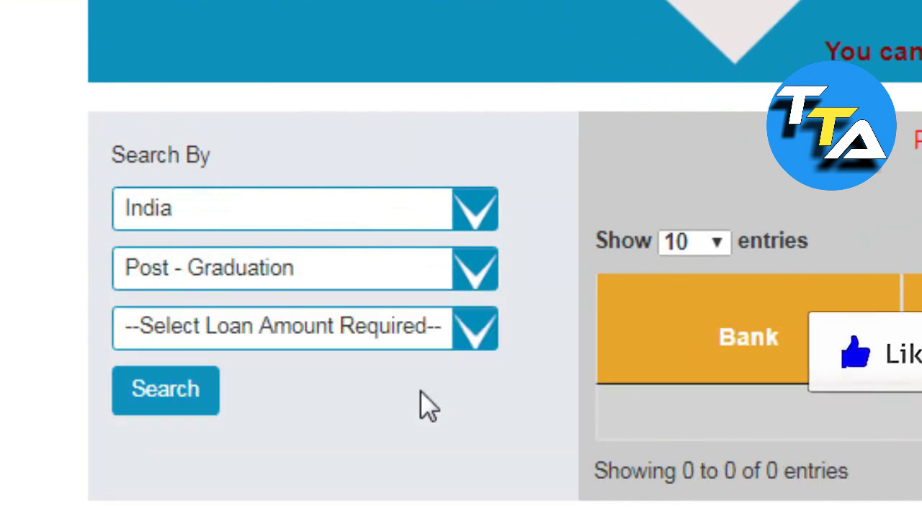
Step: Set the loan amount to Below Rs 4 Lacs and run the search
click(472, 358)
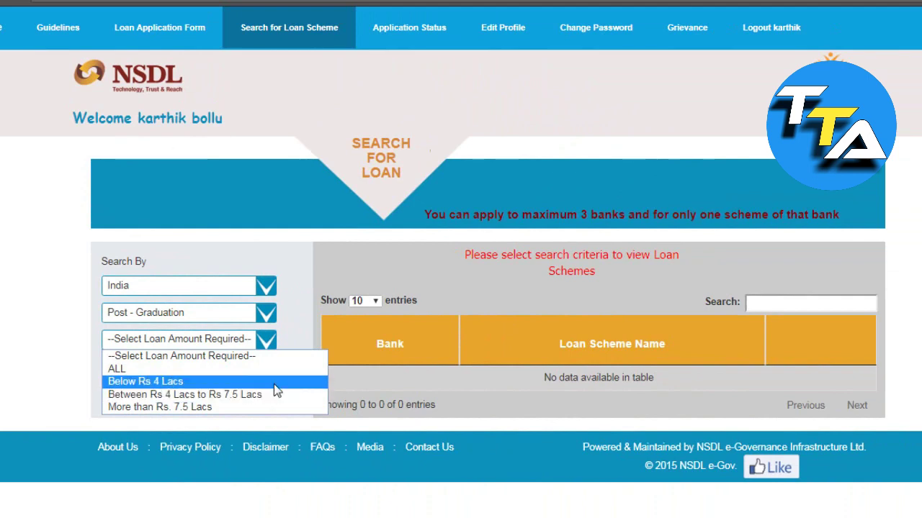
click(273, 384)
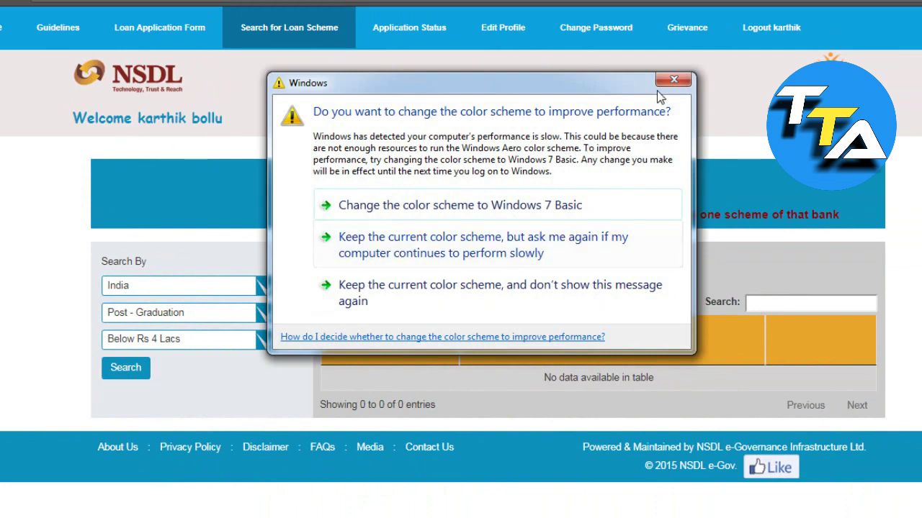
click(663, 84)
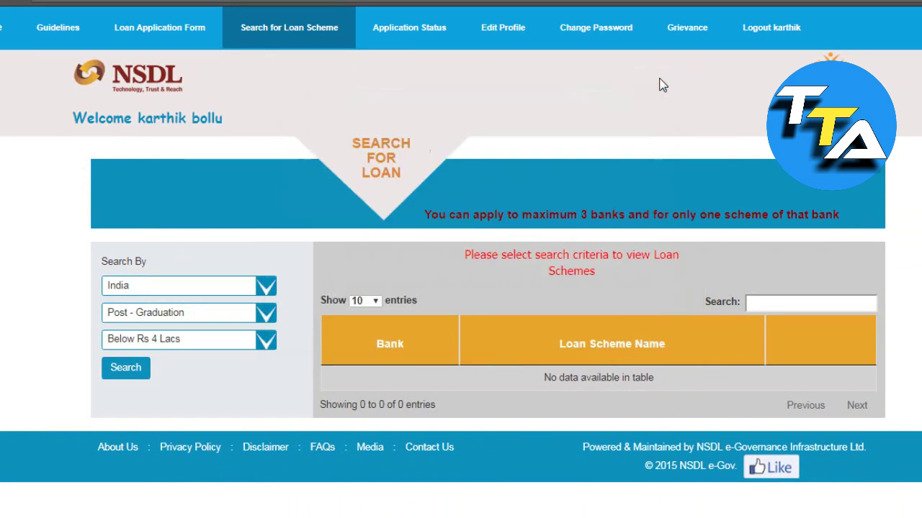
click(144, 365)
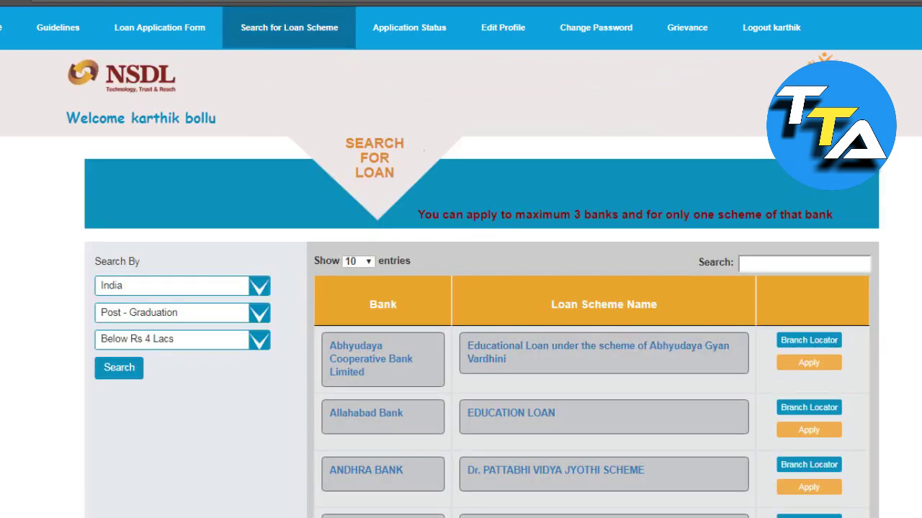
Step: Apply to the Axis Bank Education Loan Scheme and open the Common Education Loan Application Form
scroll(461, 288, down, 3)
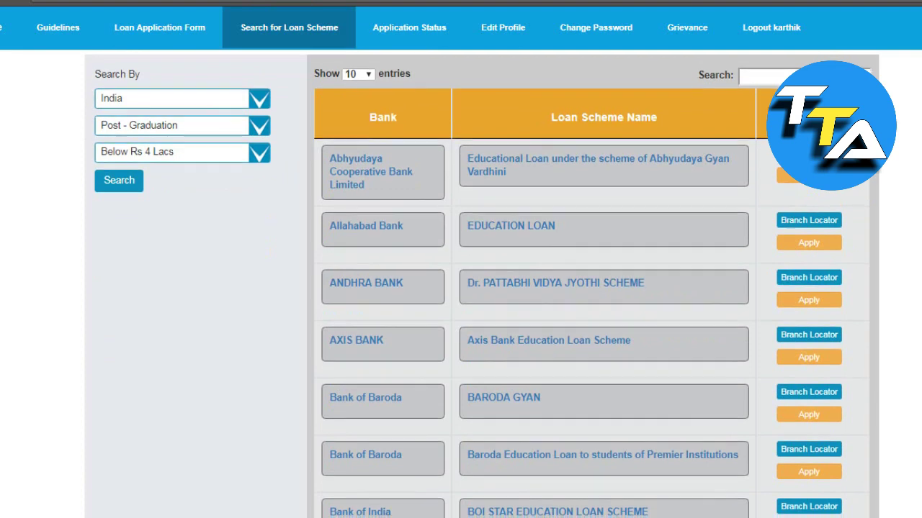
scroll(808, 489, up, 2)
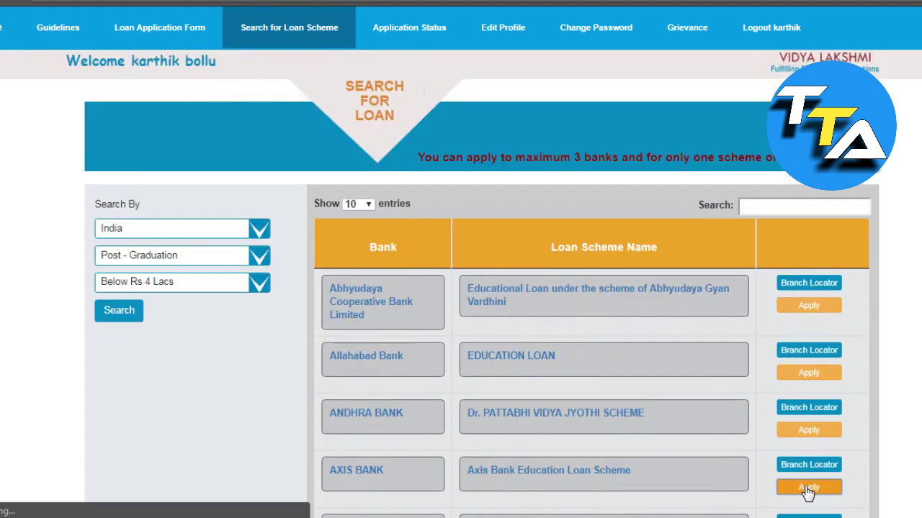
click(808, 489)
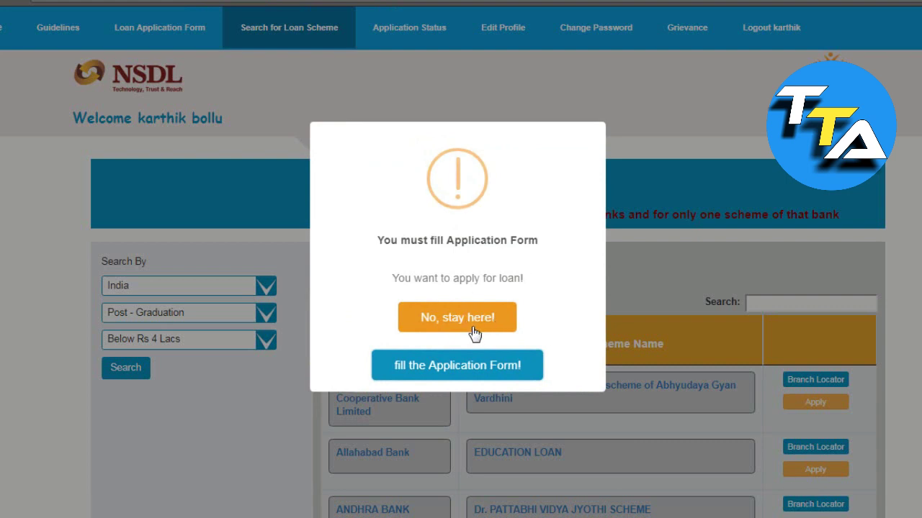
click(461, 371)
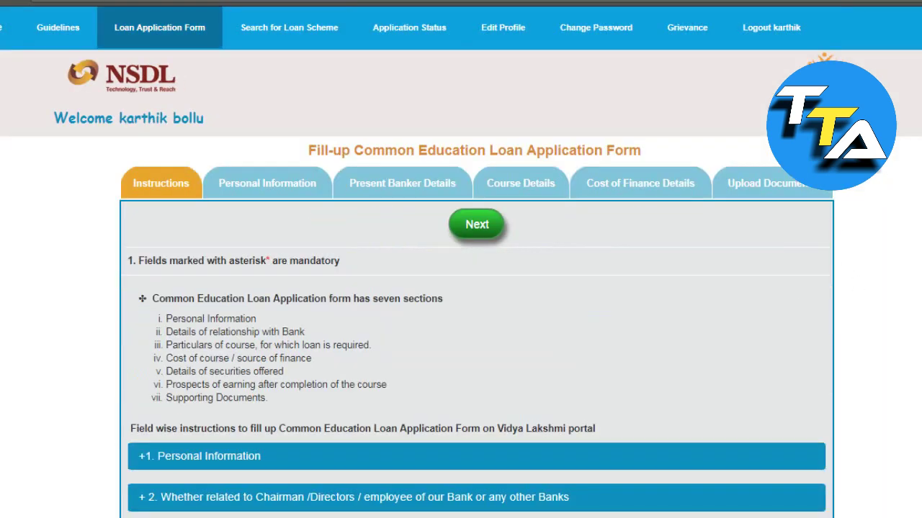
Step: Scroll through the application form's Instructions section and return to the top
scroll(903, 195, down, 2)
scroll(461, 288, up, 1)
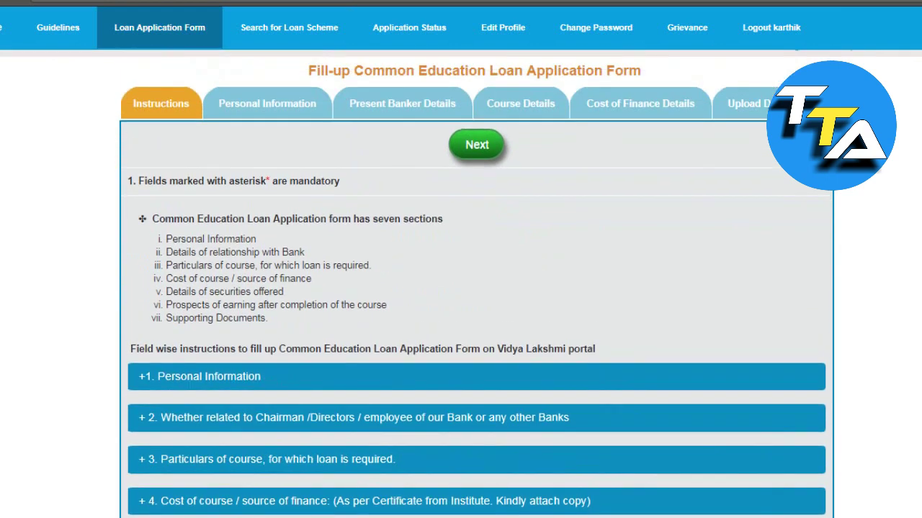
scroll(460, 288, down, 4)
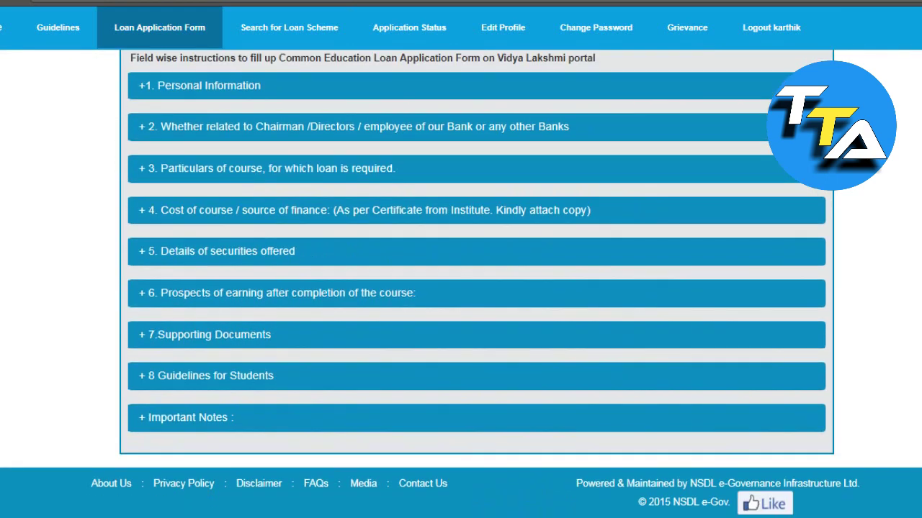
scroll(461, 288, up, 1)
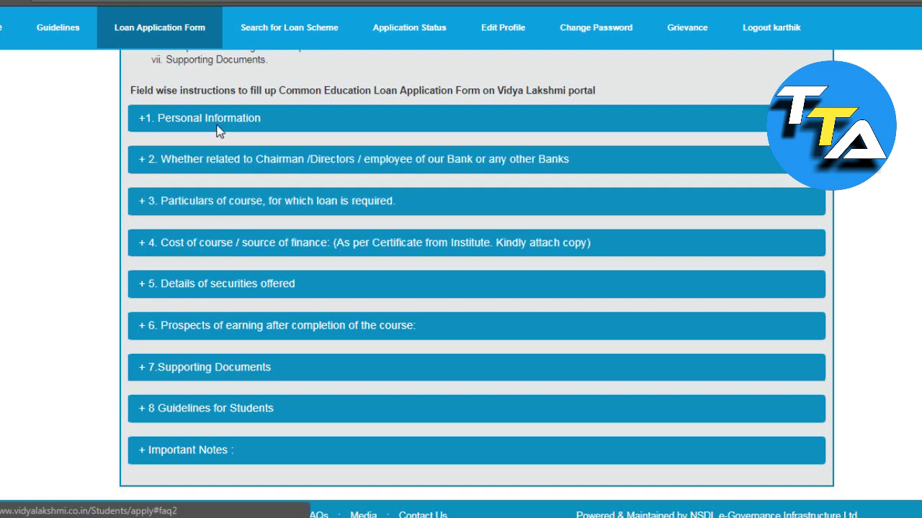
scroll(475, 288, up, 4)
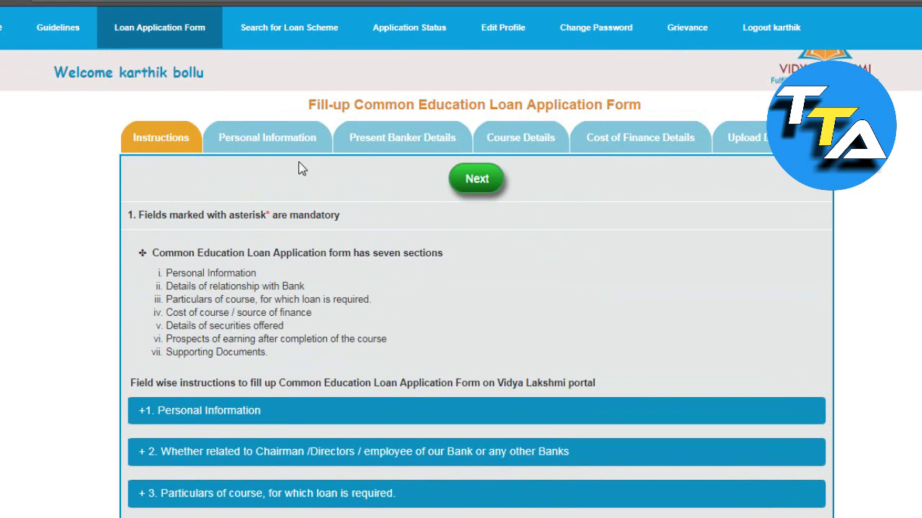
Step: Review the Personal Information section of the application form
click(265, 144)
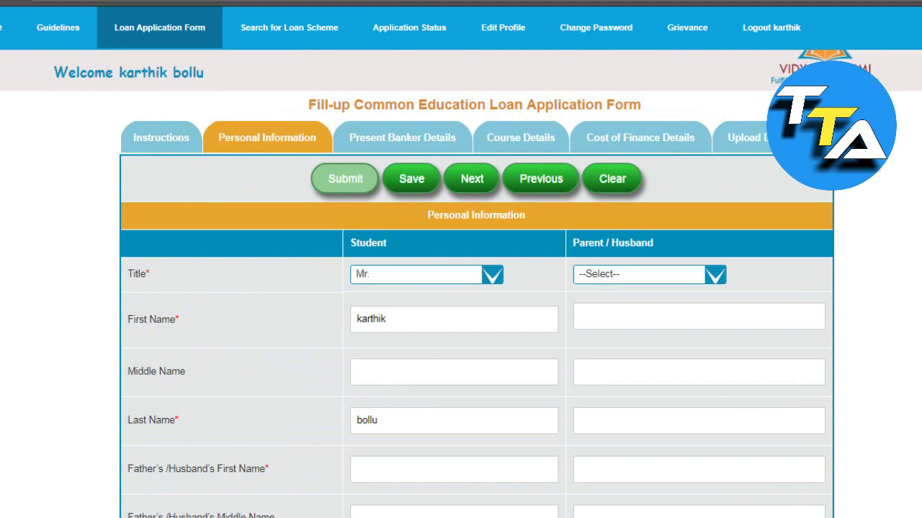
scroll(475, 288, down, 6)
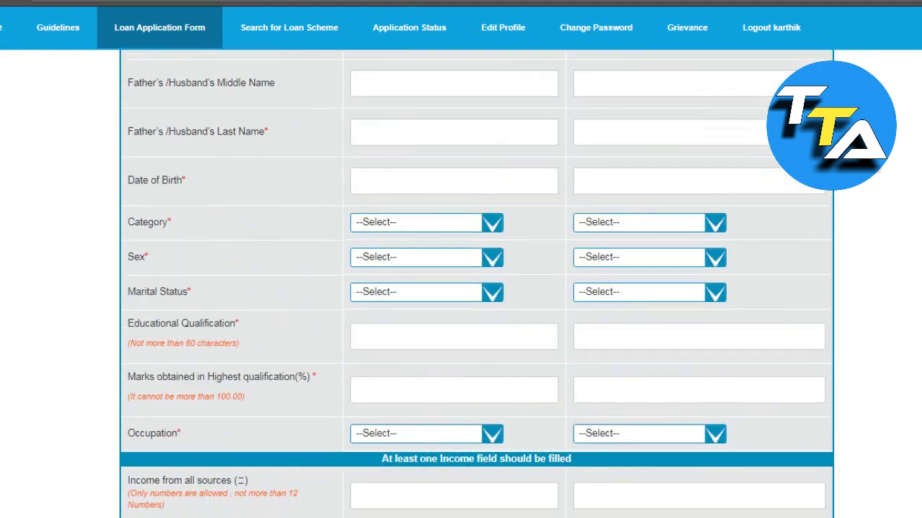
scroll(476, 288, up, 7)
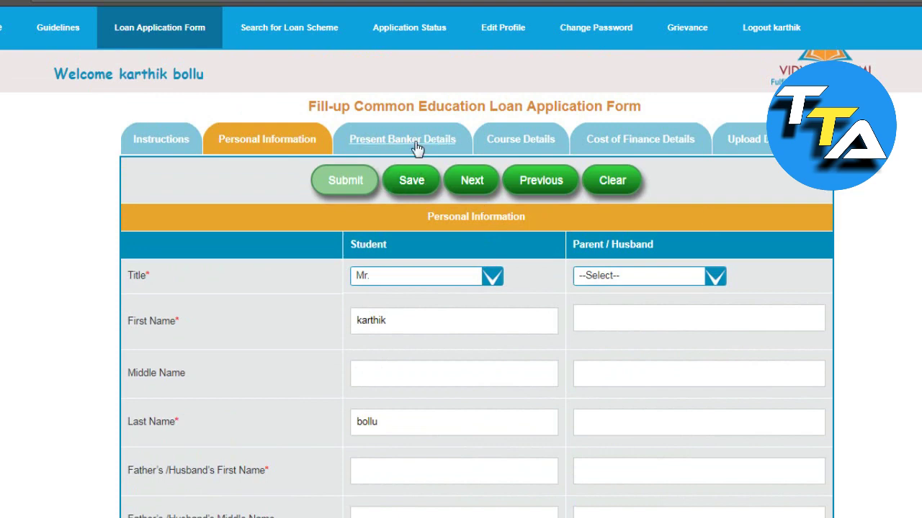
Step: Look over the Present Banker Details section, then return to Personal Information
click(421, 150)
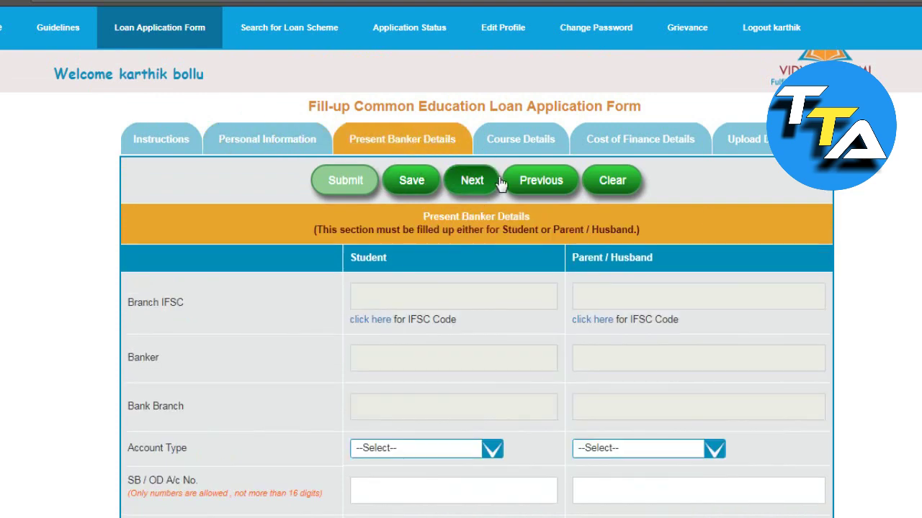
scroll(475, 288, down, 4)
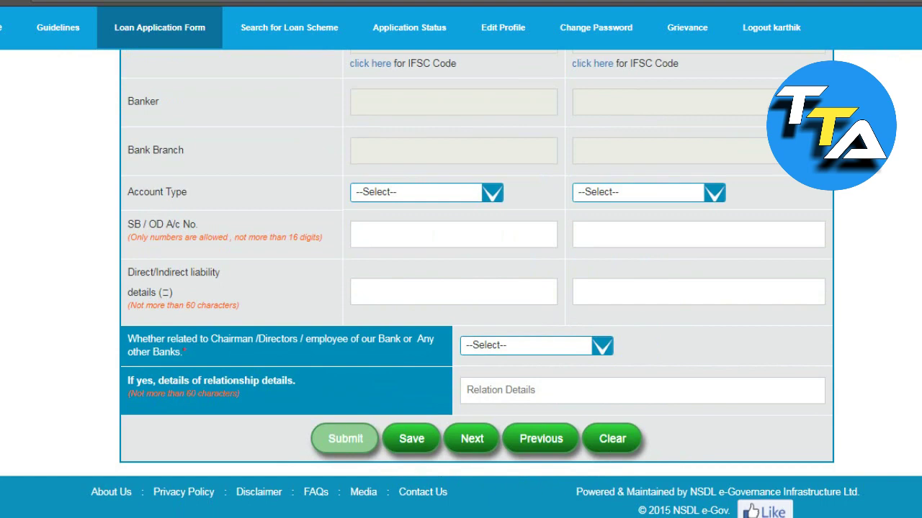
scroll(716, 159, up, 3)
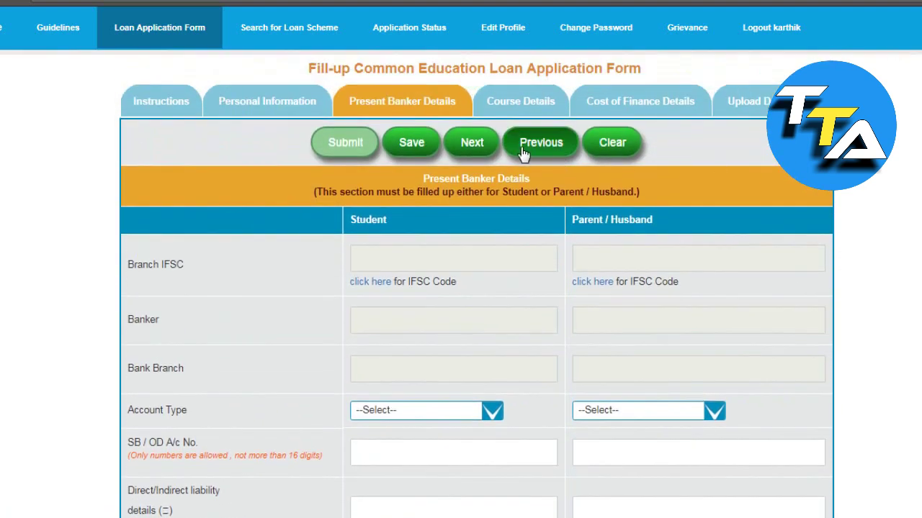
click(545, 148)
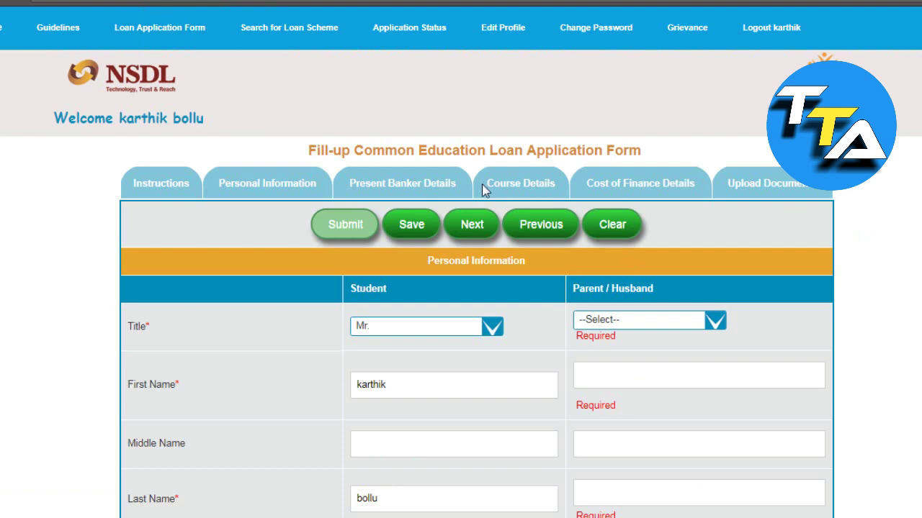
Step: Save the application and advance to Present Banker Details, acknowledging both 'saved successfully' messages
click(481, 186)
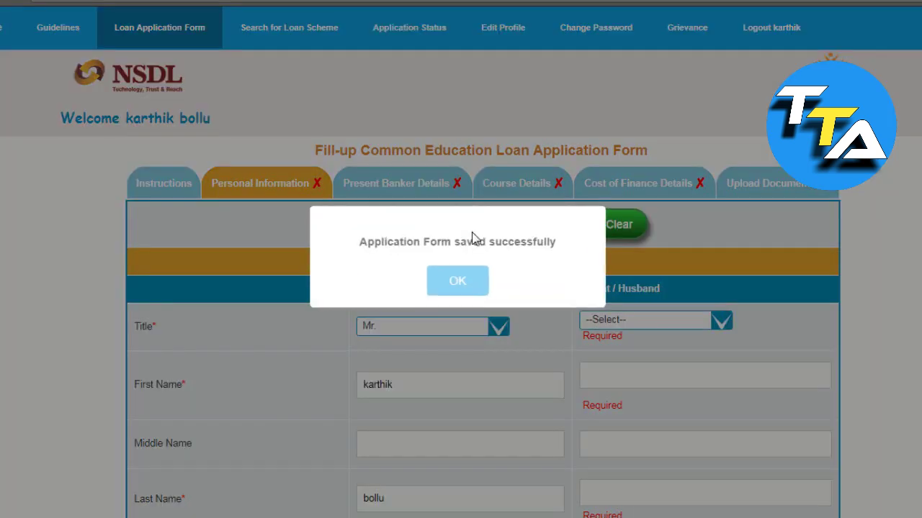
click(485, 286)
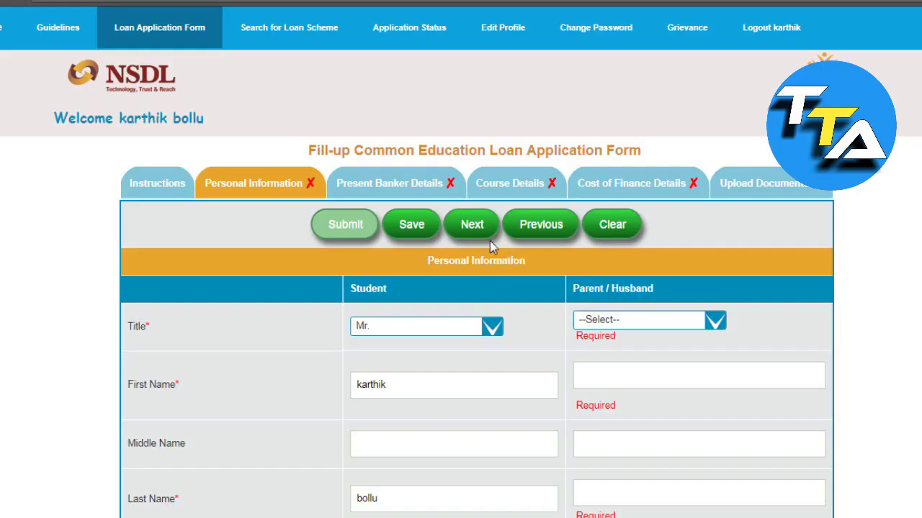
click(482, 243)
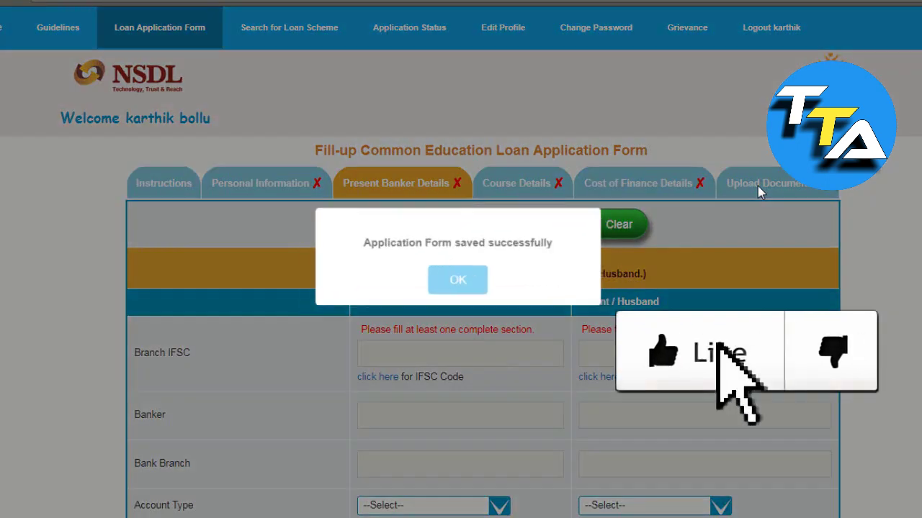
click(465, 294)
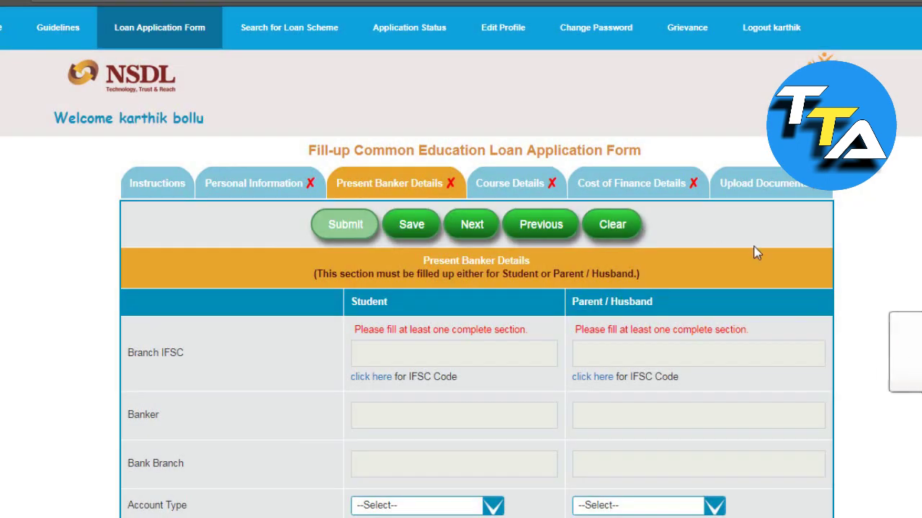
scroll(475, 288, down, 5)
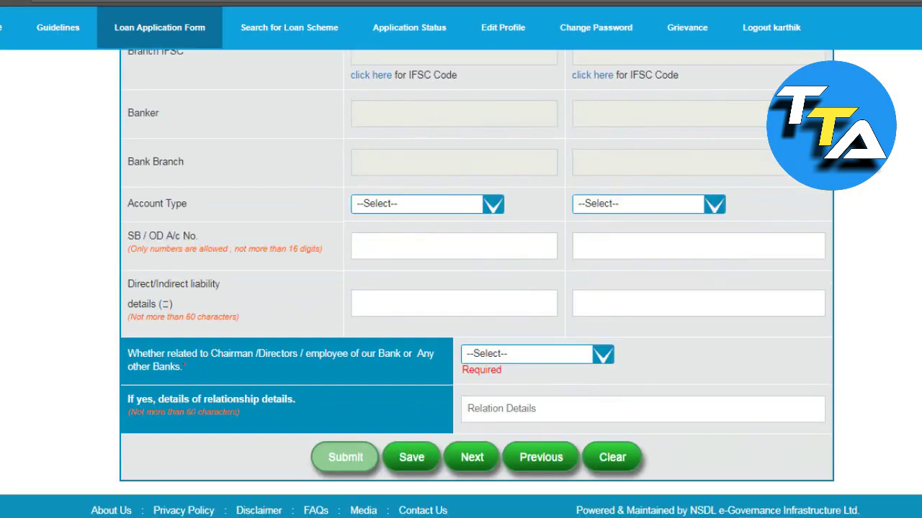
scroll(475, 288, up, 4)
scroll(461, 288, up, 1)
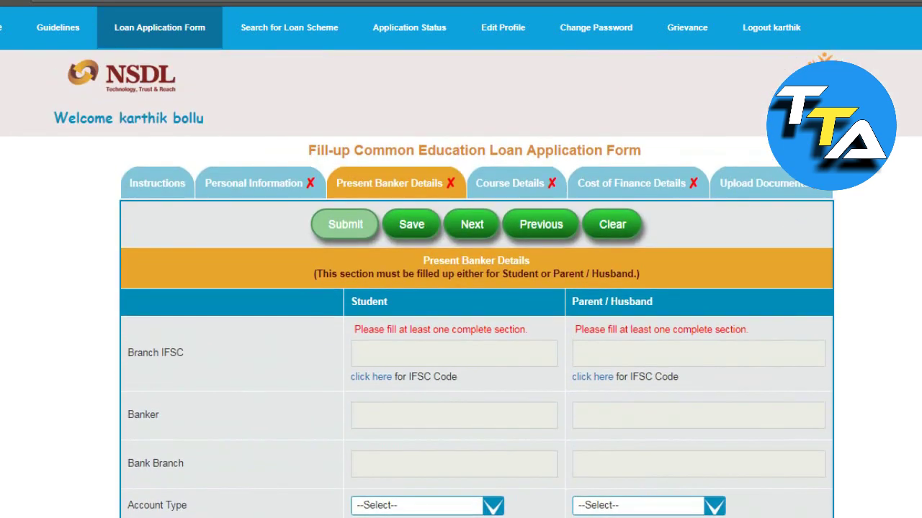